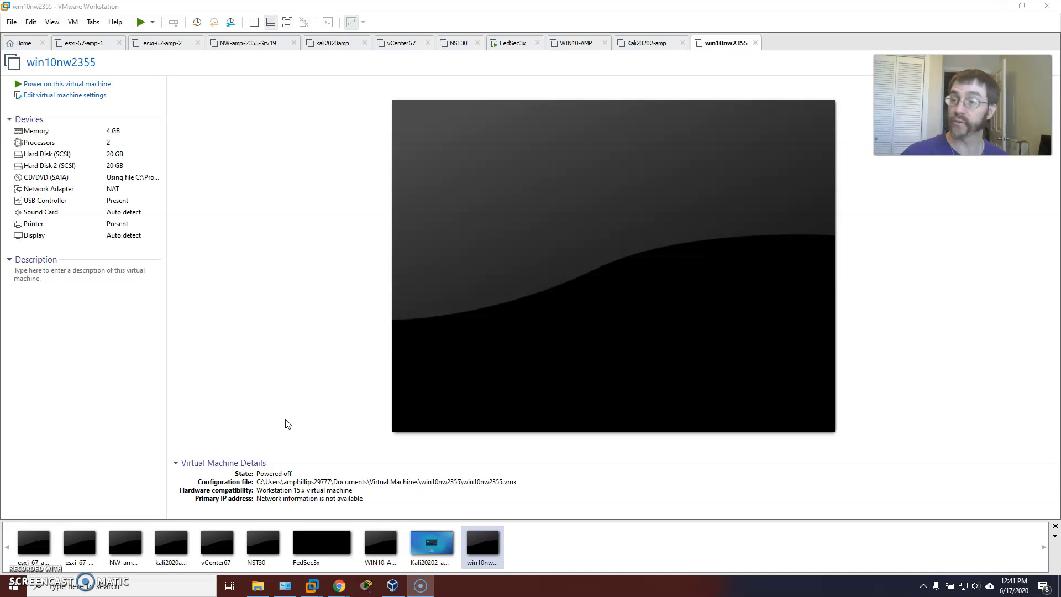
# Step: Raise the memory of the win10nw2355 virtual machine to 6208 MB and save the settings
pyautogui.click(254, 382)
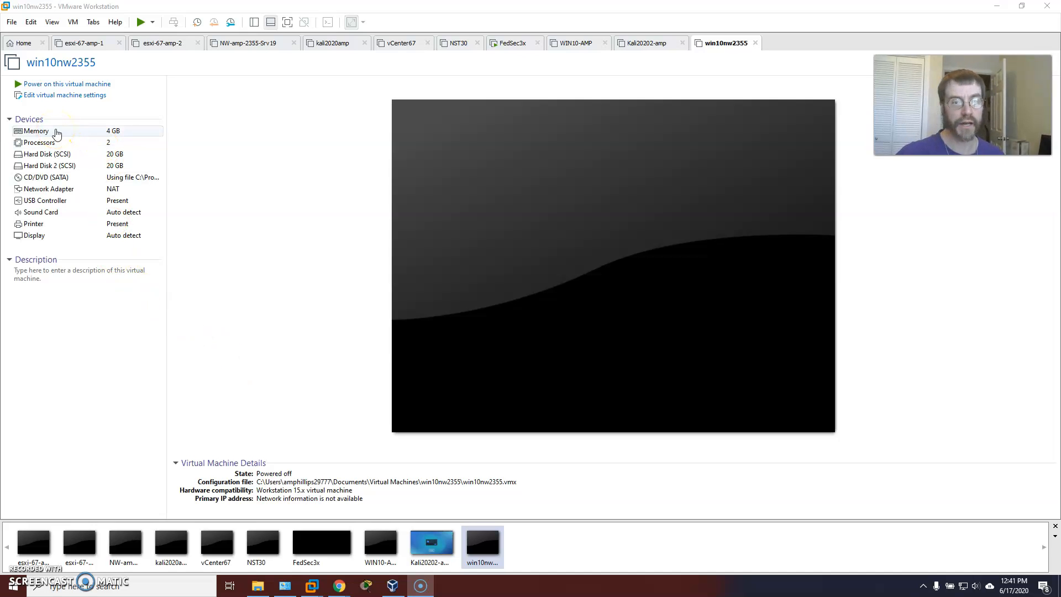
pyautogui.click(71, 96)
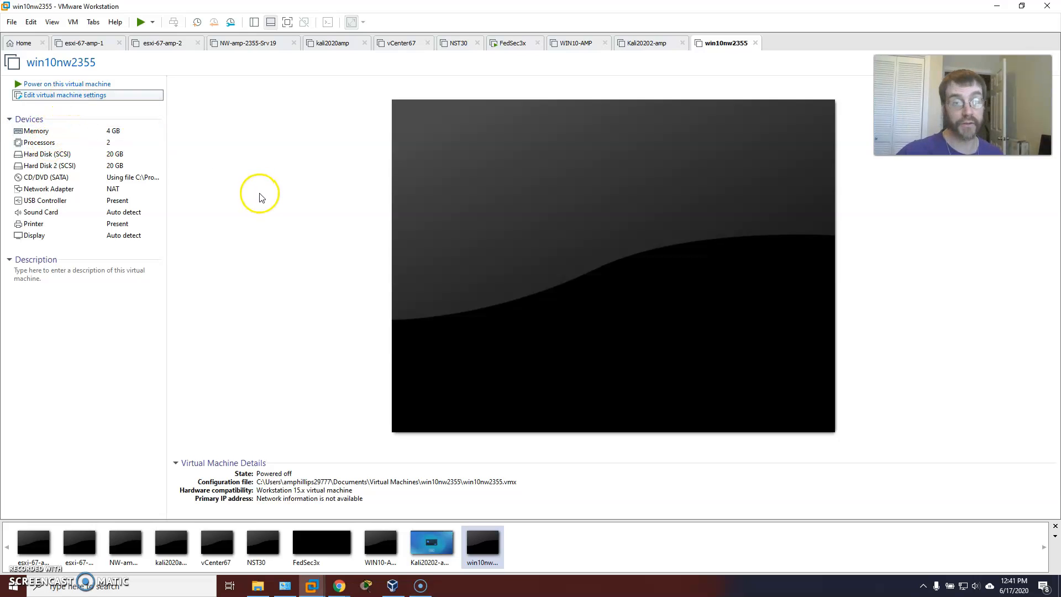
pyautogui.click(380, 161)
pyautogui.click(380, 153)
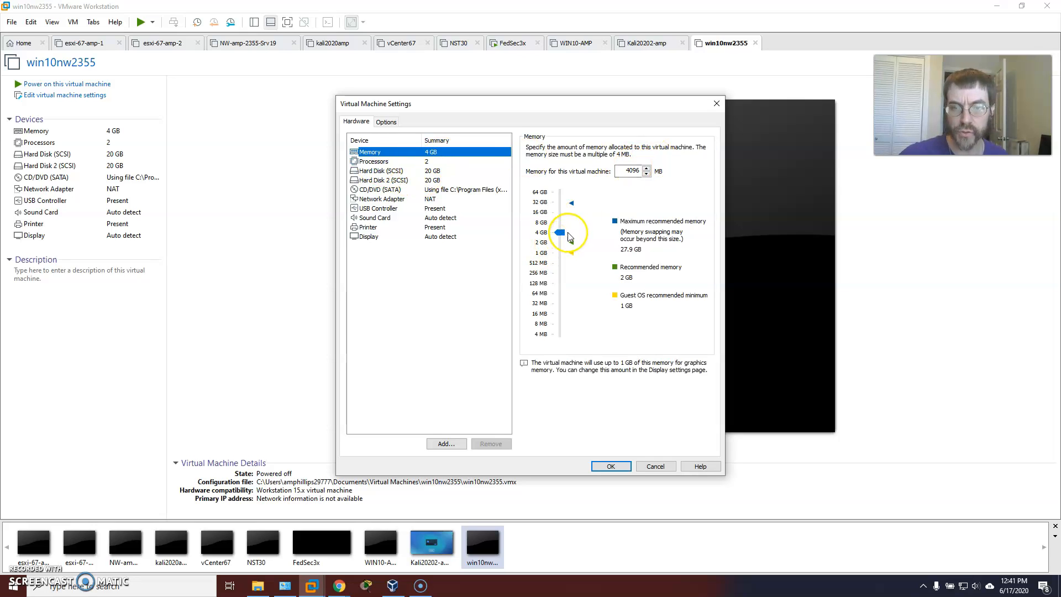
pyautogui.click(561, 229)
pyautogui.moveTo(562, 229); pyautogui.dragTo(561, 225)
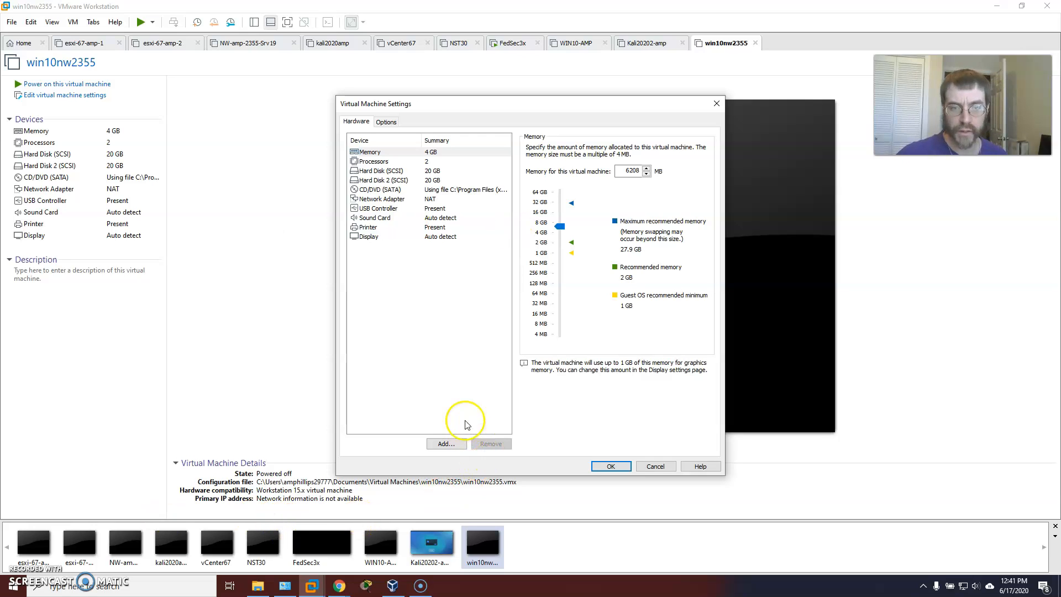
pyautogui.click(614, 467)
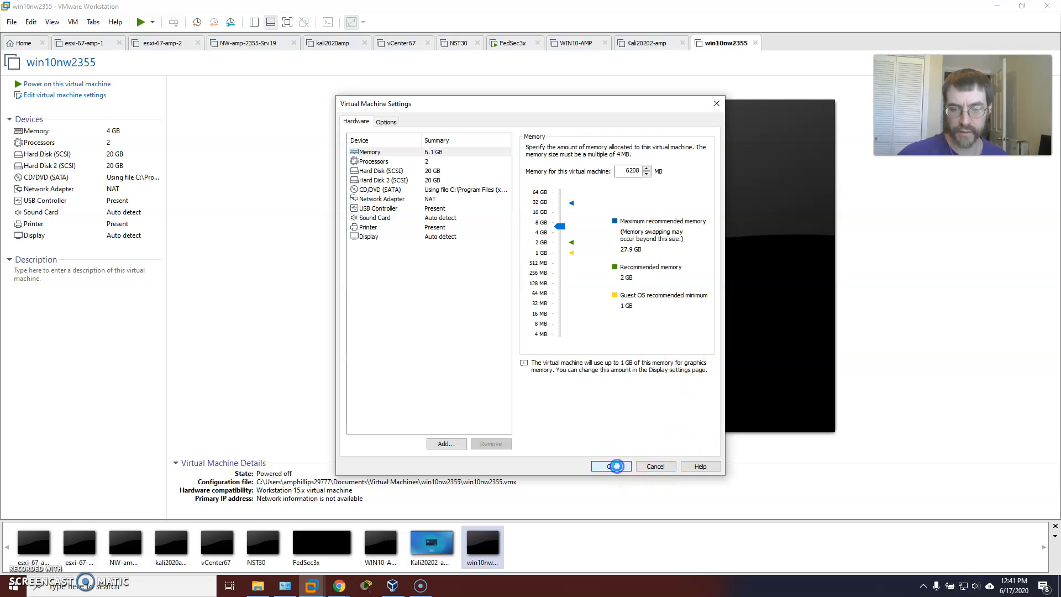
# Step: Start adding another hard disk to the win10nw2355 virtual machine, with NVMe as the virtual disk type
pyautogui.click(60, 95)
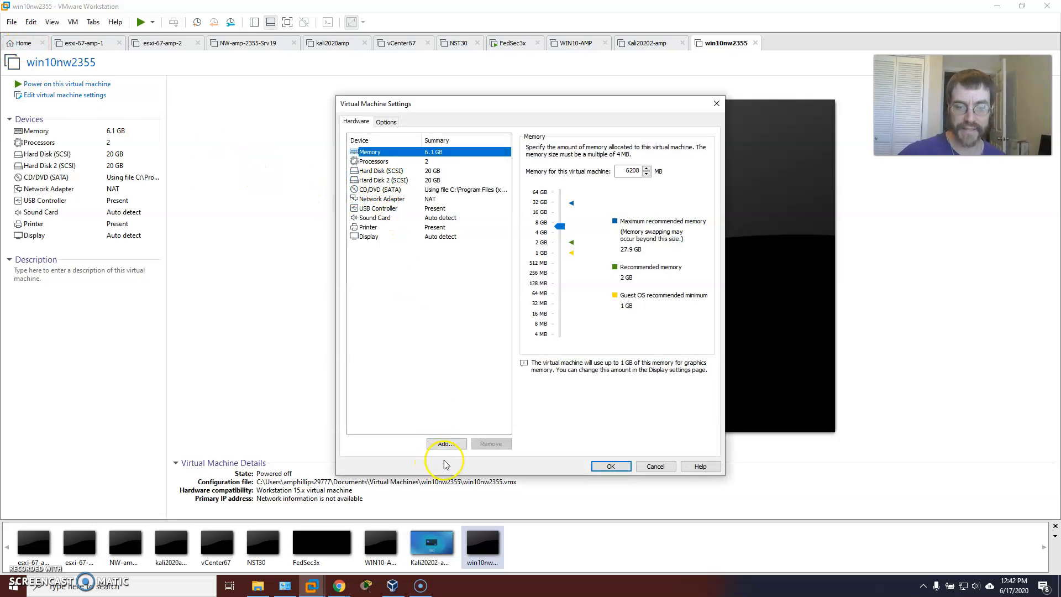
pyautogui.click(377, 180)
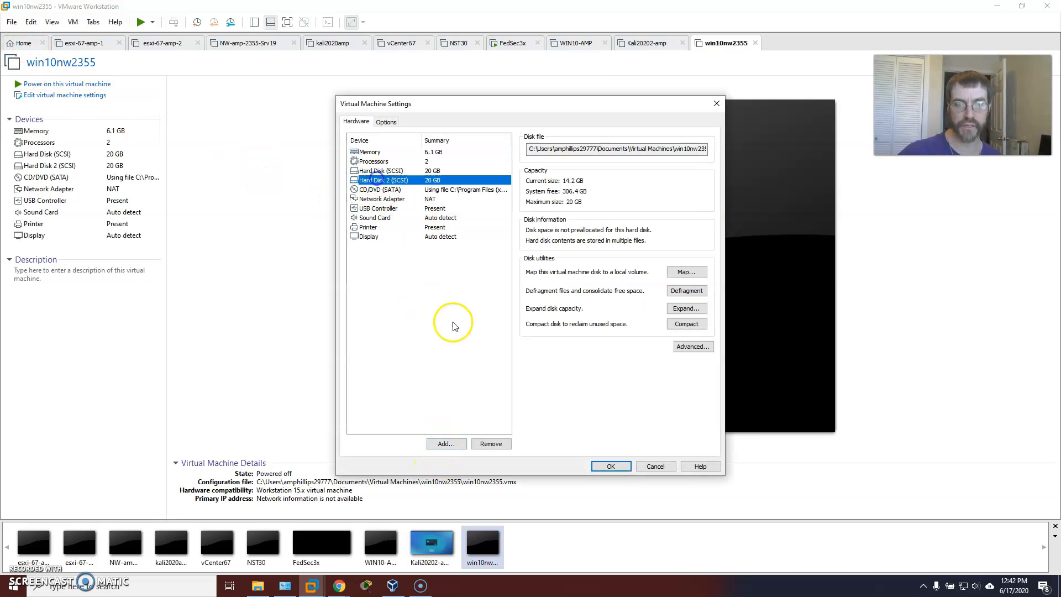
pyautogui.click(448, 444)
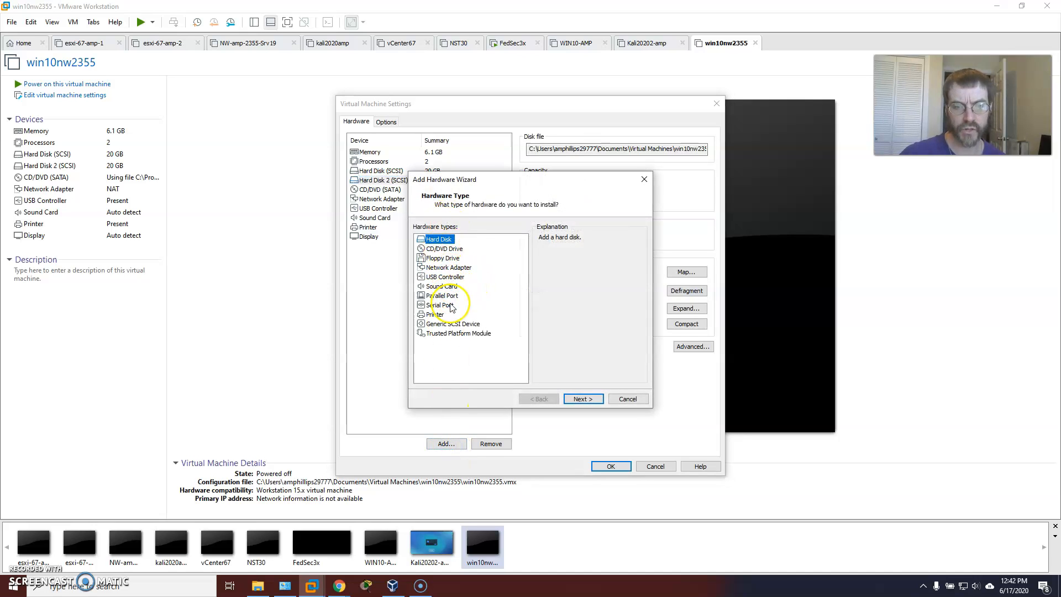
pyautogui.click(584, 397)
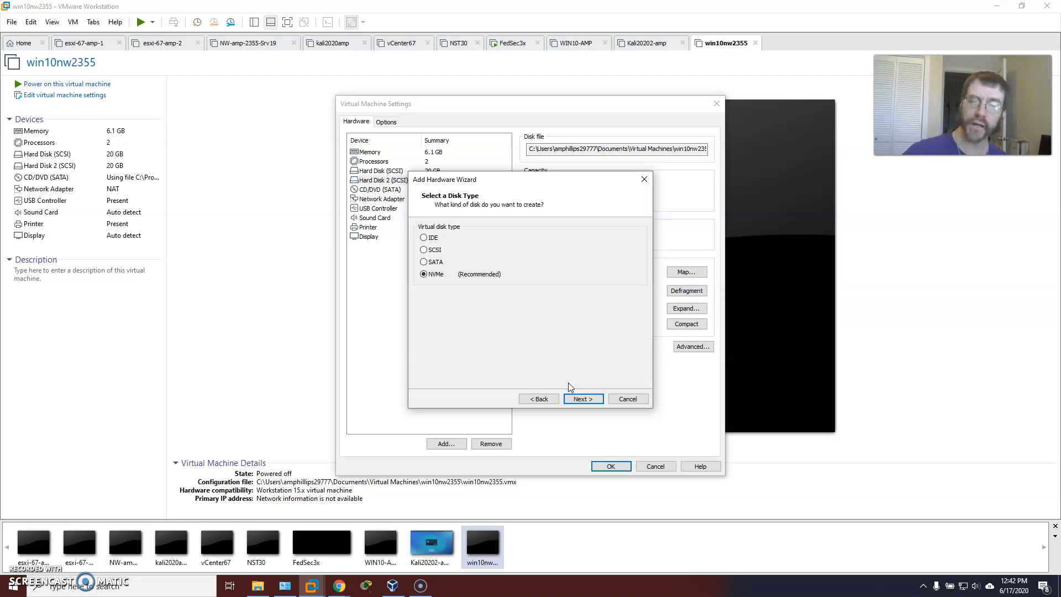
pyautogui.click(425, 262)
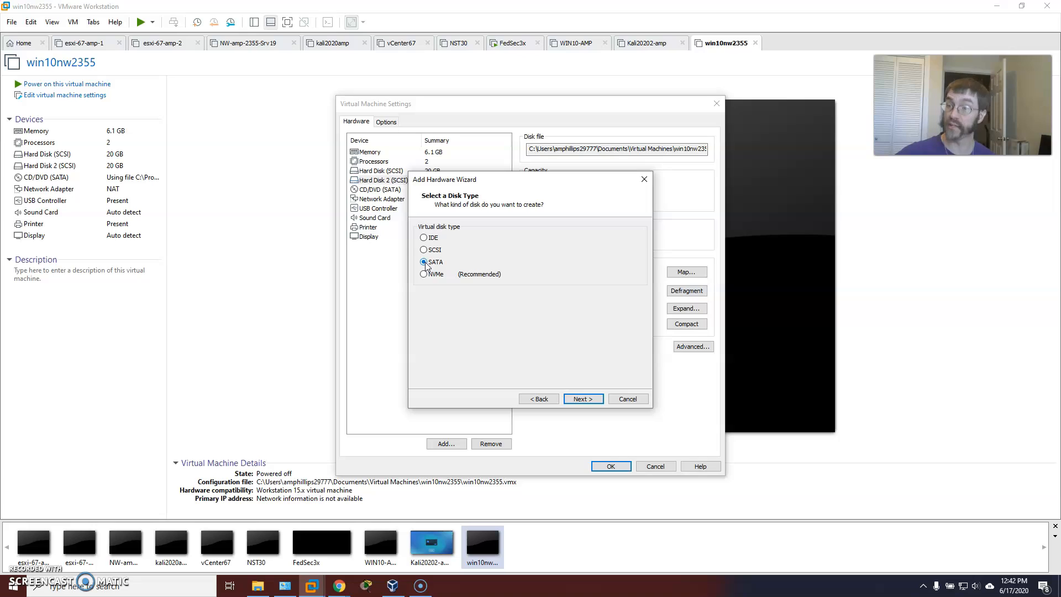
pyautogui.click(425, 274)
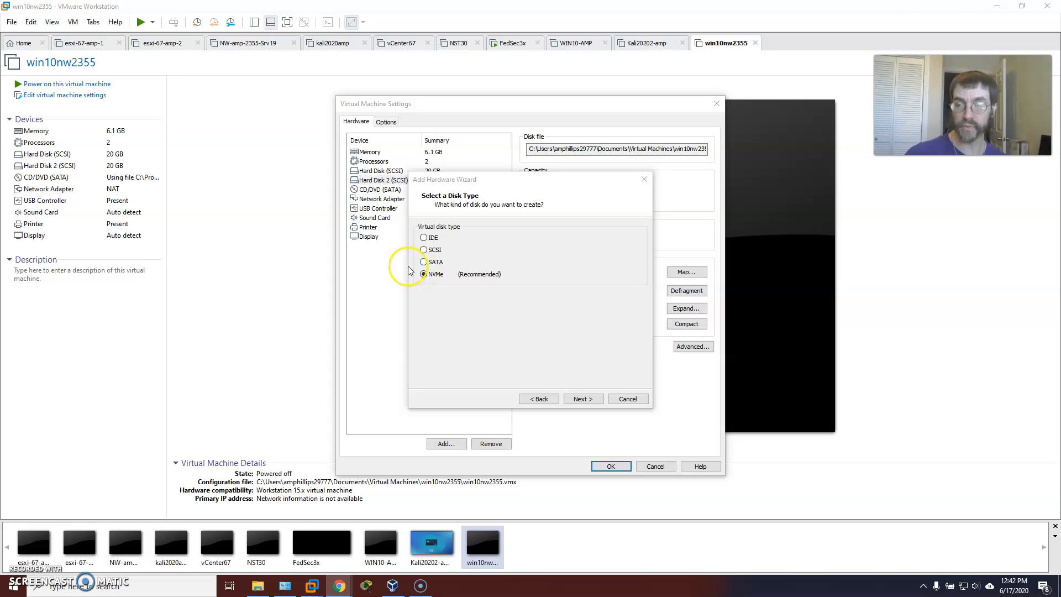
pyautogui.click(583, 398)
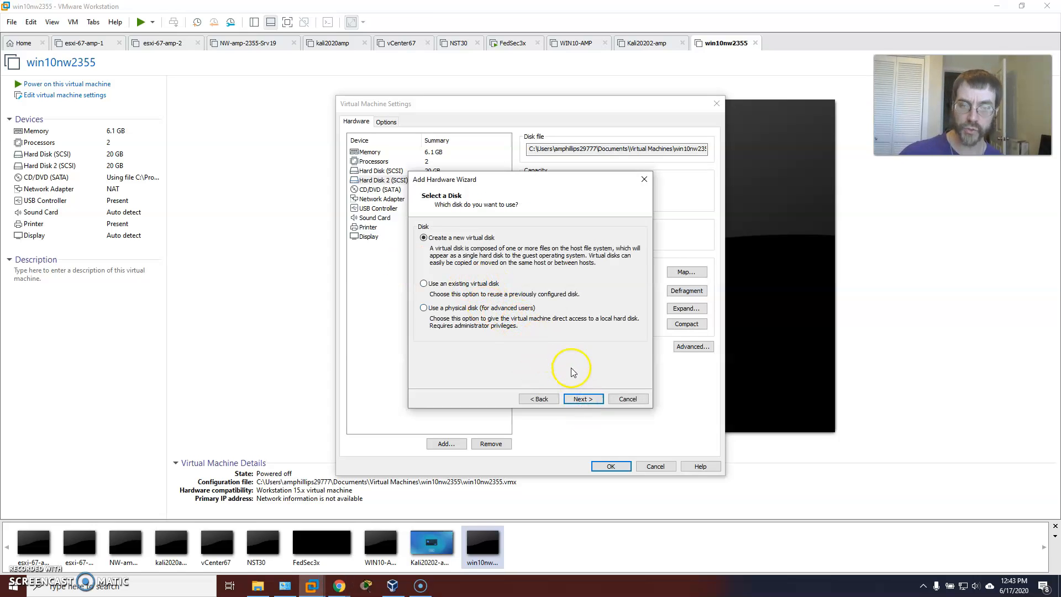
# Step: Create a new 20 GB virtual disk stored as a single file under win10nw2355-1.vmdk, and save the machine settings
pyautogui.click(577, 399)
pyautogui.click(506, 227)
pyautogui.write('20.0')
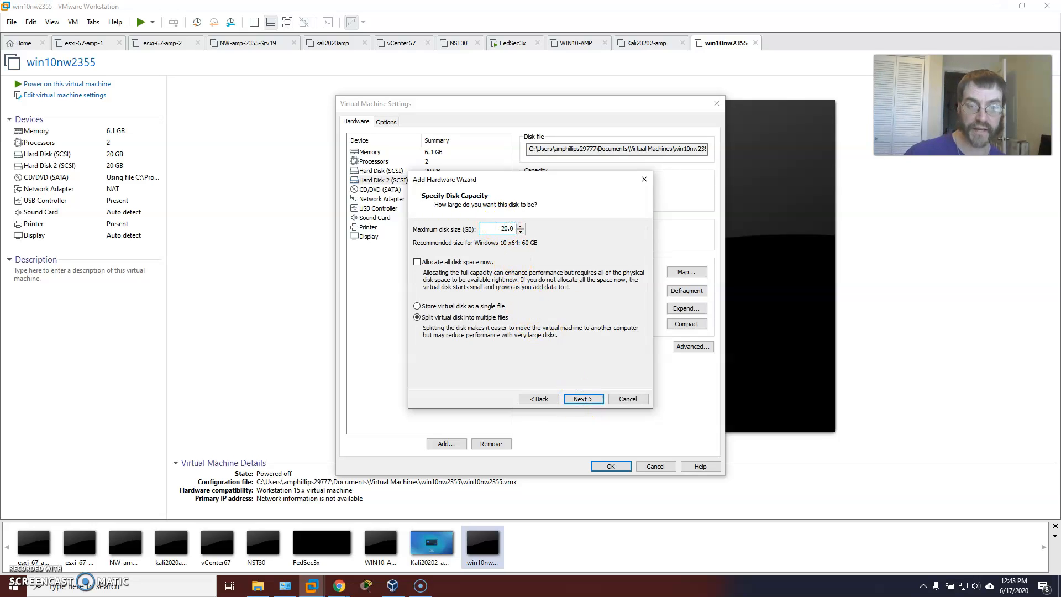
pyautogui.click(465, 307)
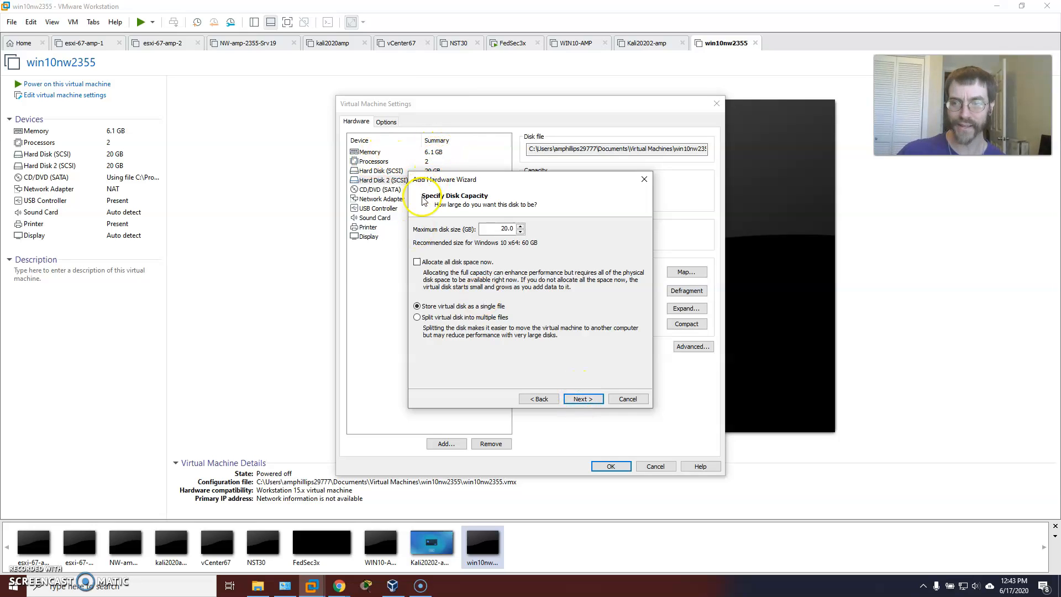
pyautogui.click(577, 399)
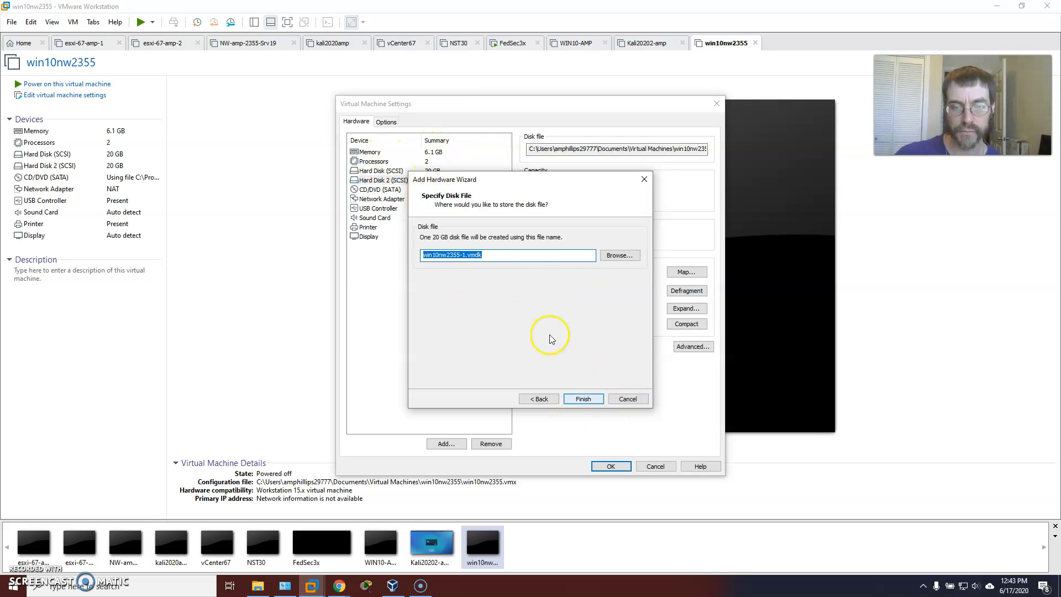
pyautogui.click(506, 255)
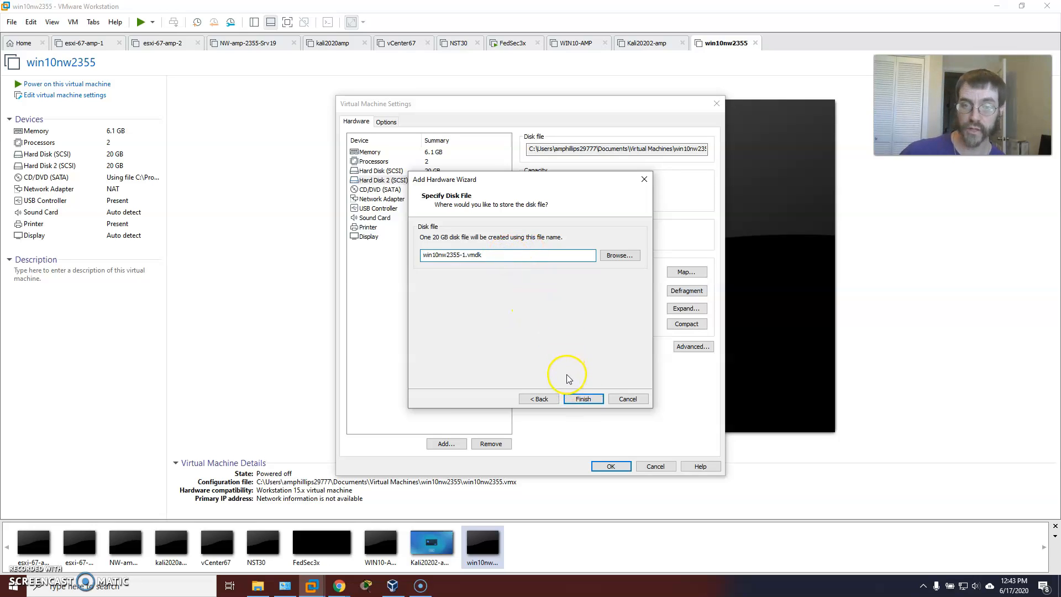
pyautogui.click(582, 398)
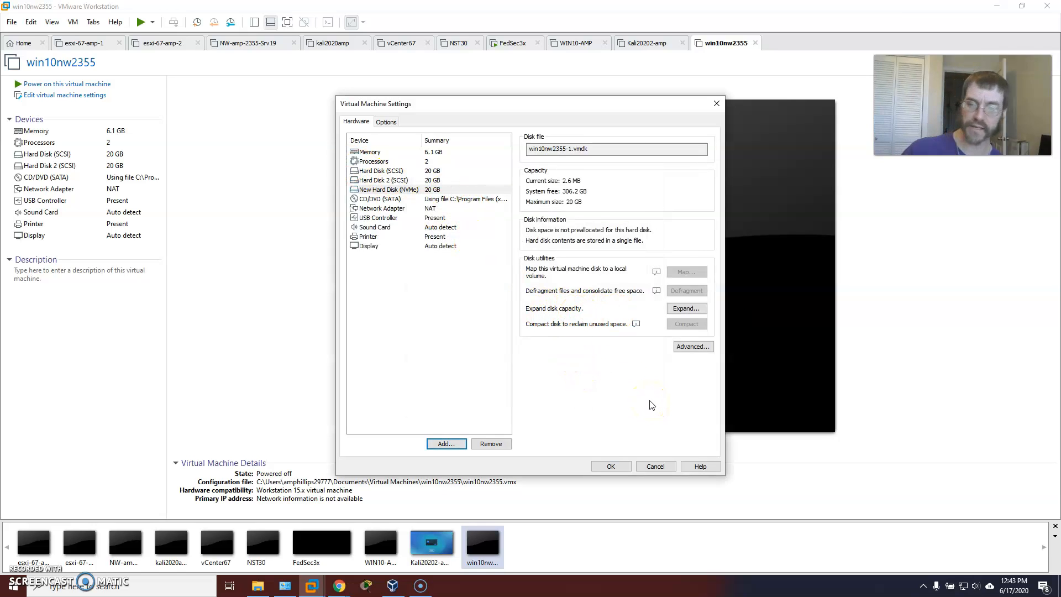
pyautogui.click(613, 466)
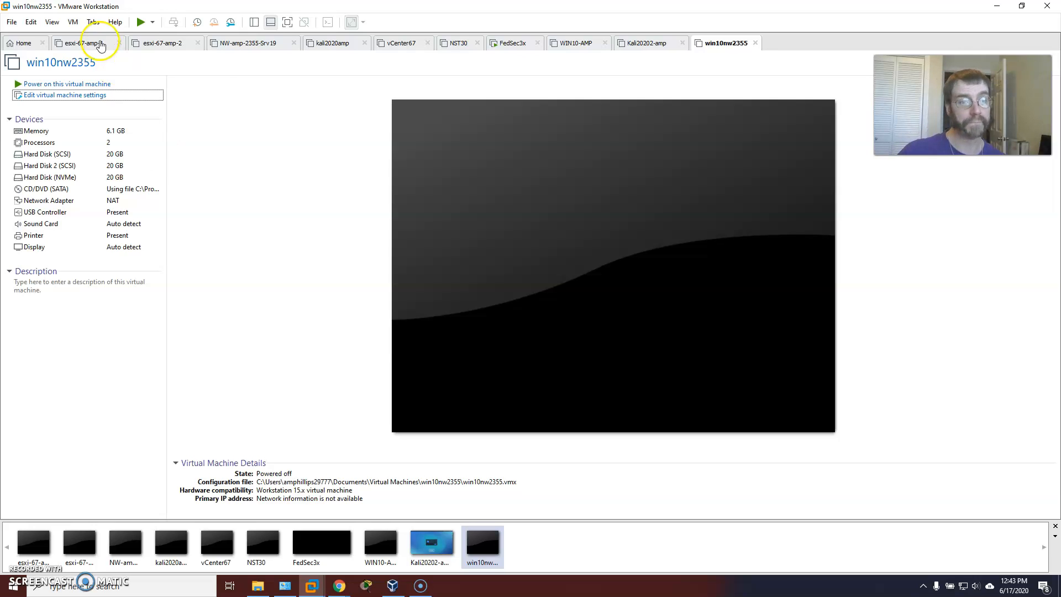
# Step: Review the Shared Folders options in the virtual machine's settings
pyautogui.click(73, 21)
pyautogui.click(128, 174)
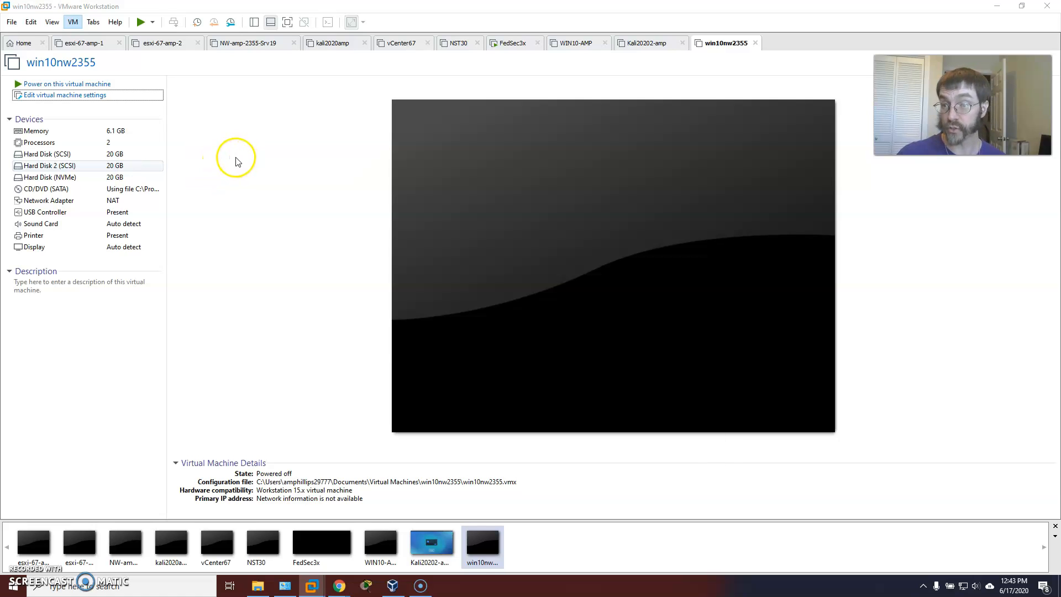
pyautogui.click(382, 125)
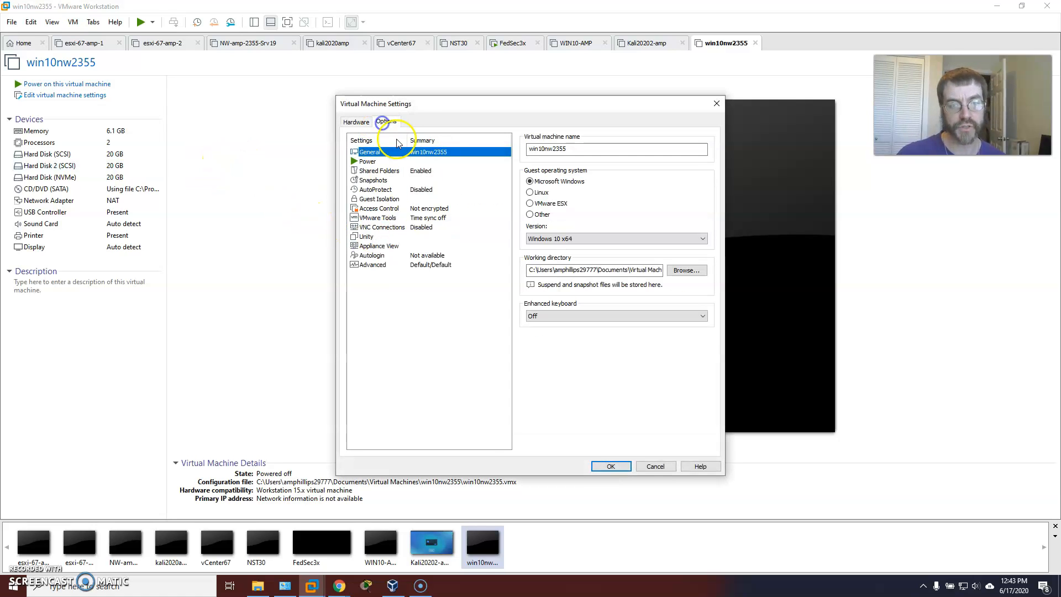
pyautogui.click(379, 170)
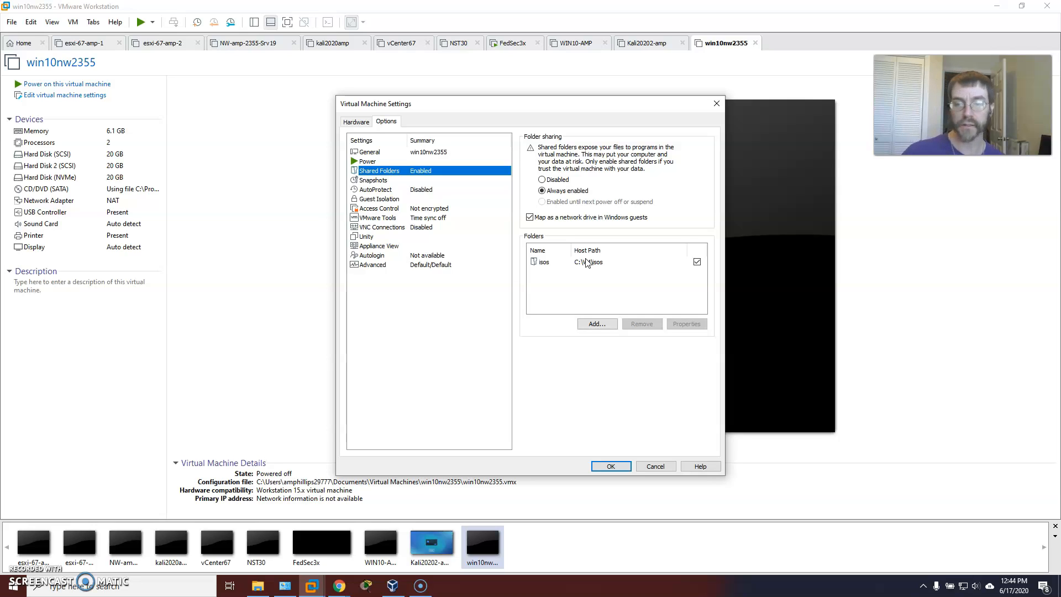
pyautogui.click(611, 465)
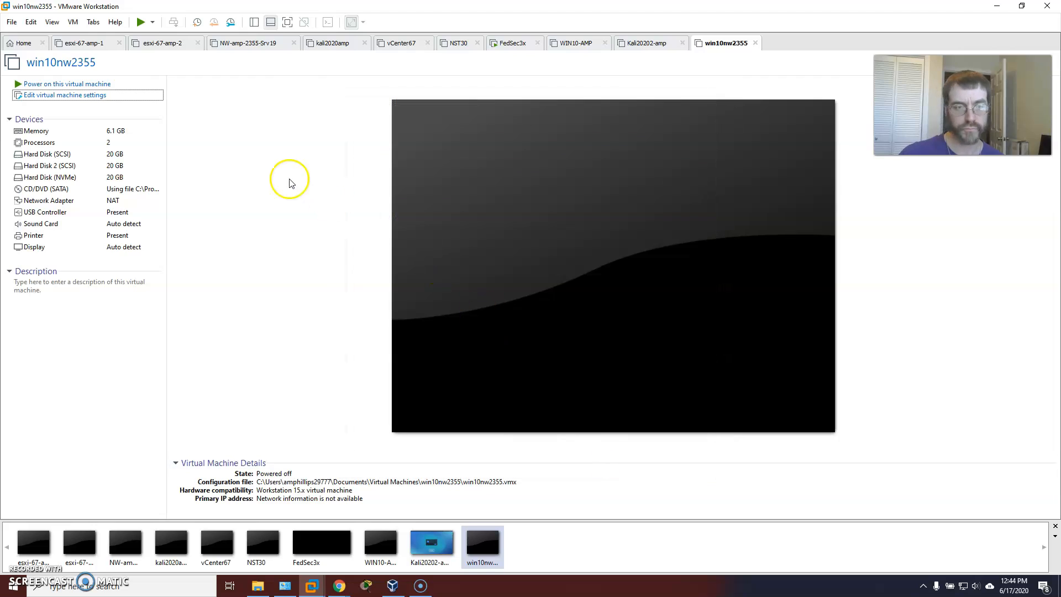
# Step: Power on the win10nw2355 virtual machine and sign in to Windows with the account password
pyautogui.click(60, 83)
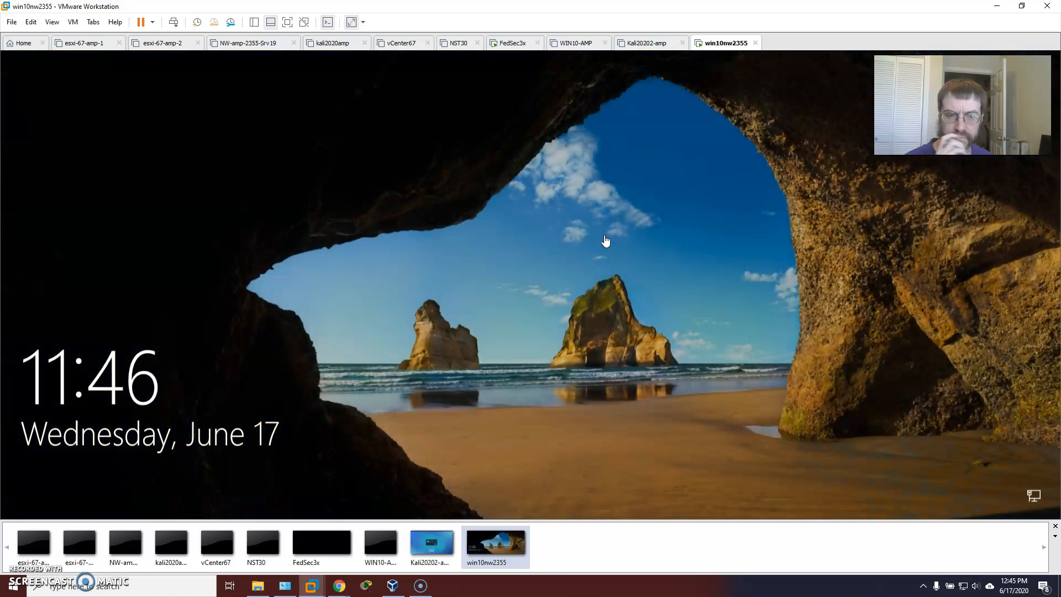
pyautogui.click(433, 251)
pyautogui.click(173, 22)
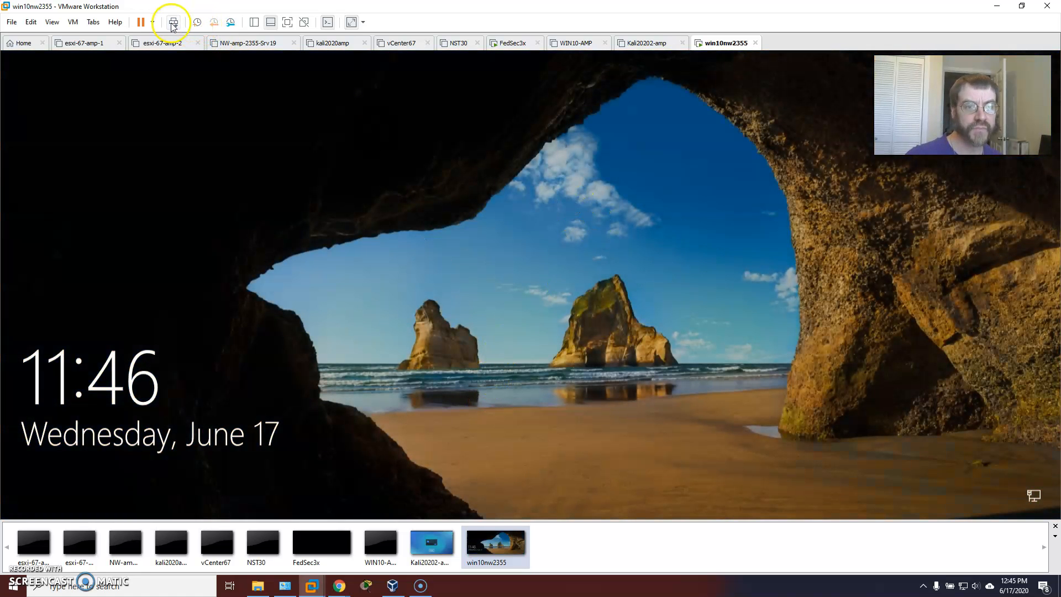
pyautogui.click(452, 245)
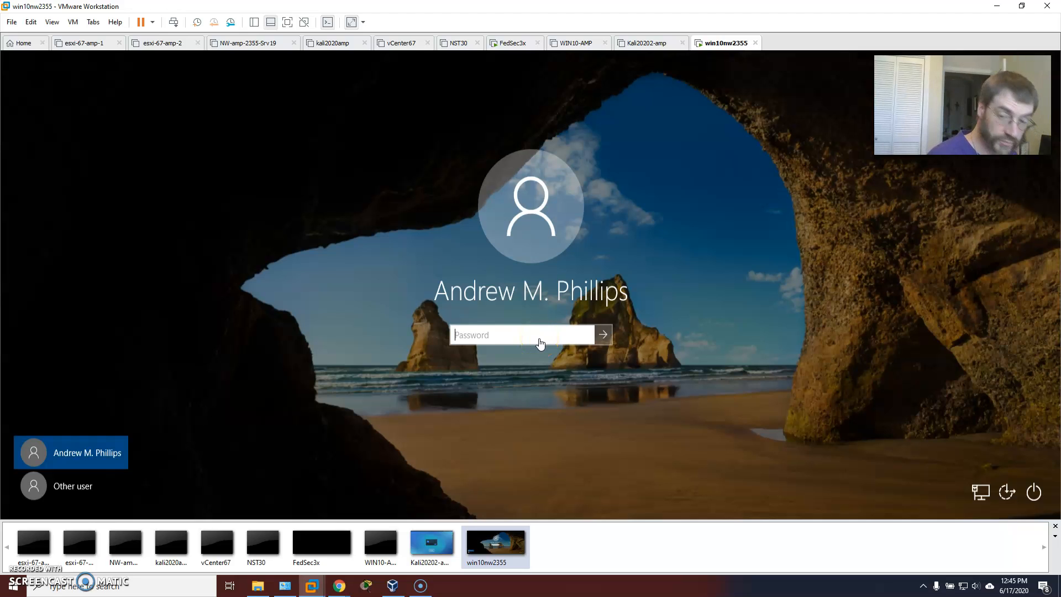
pyautogui.click(498, 332)
pyautogui.write('••')
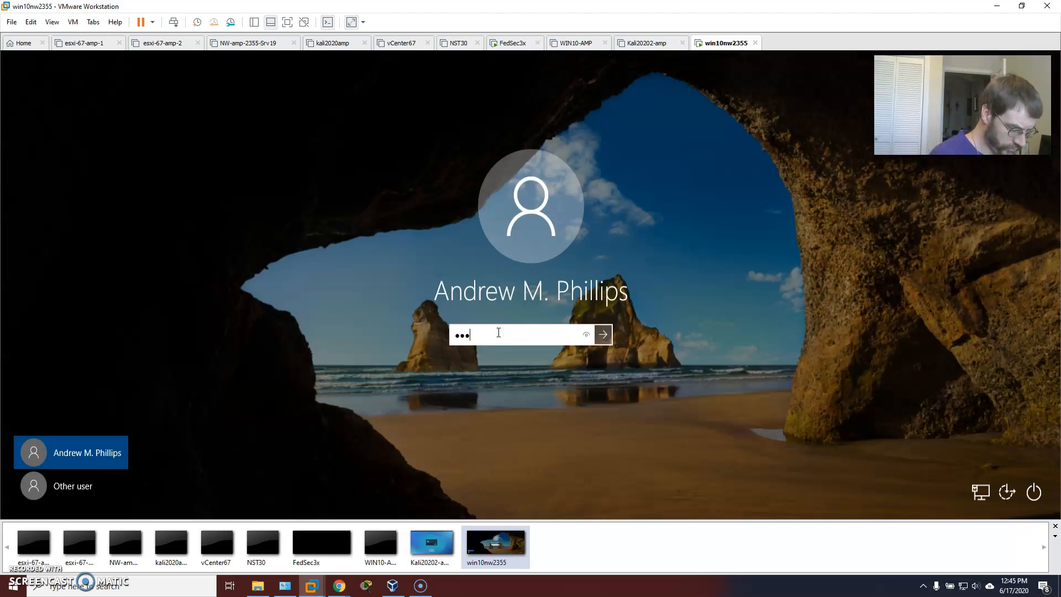
pyautogui.press('Return')
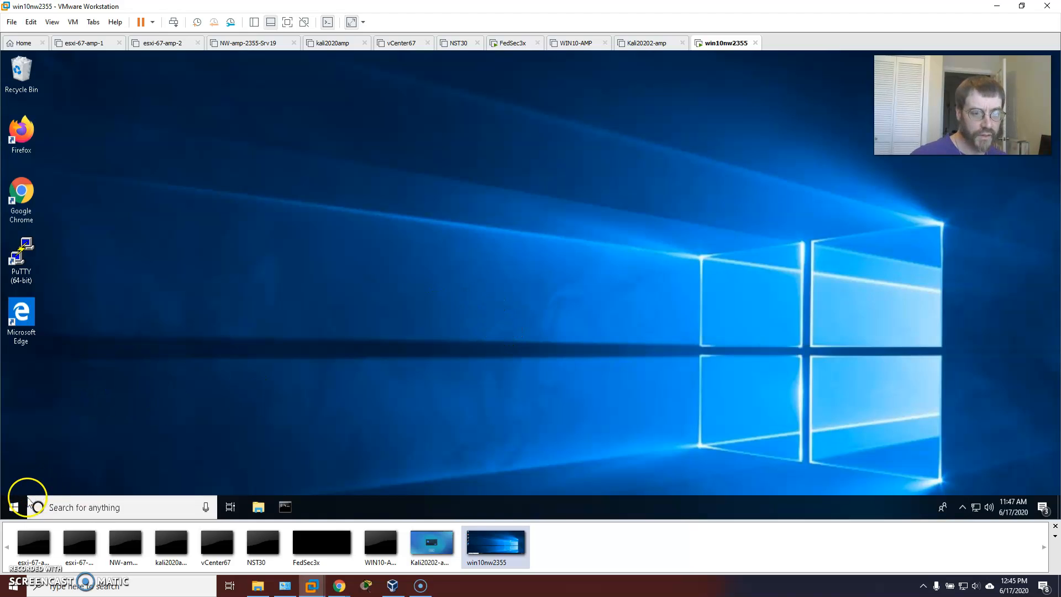
# Step: Open Administrative Tools from the guest's Control Panel and look through the list of tools
pyautogui.click(14, 506)
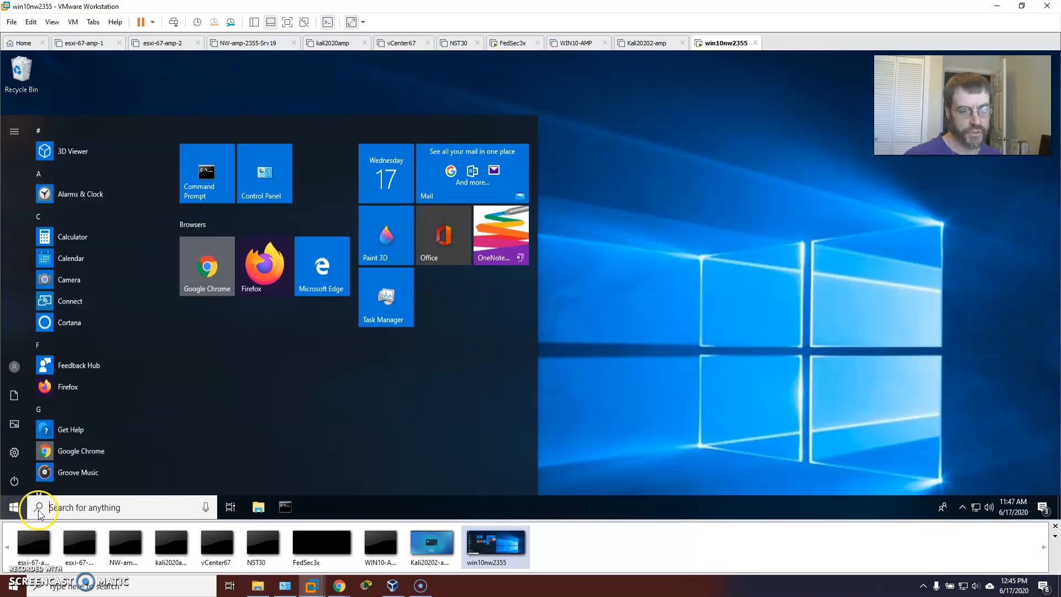
pyautogui.click(267, 166)
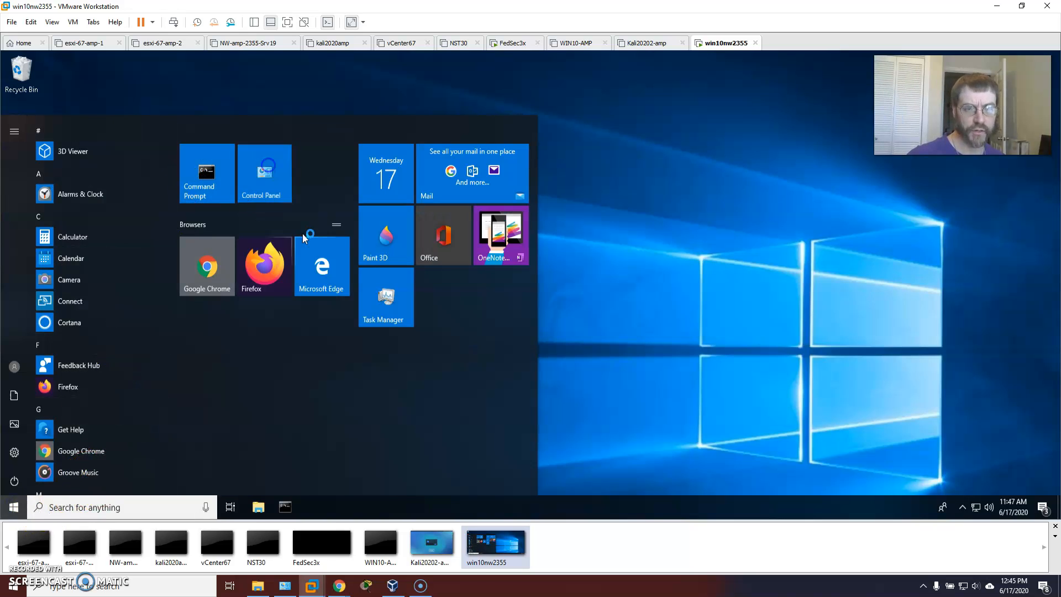
pyautogui.click(290, 223)
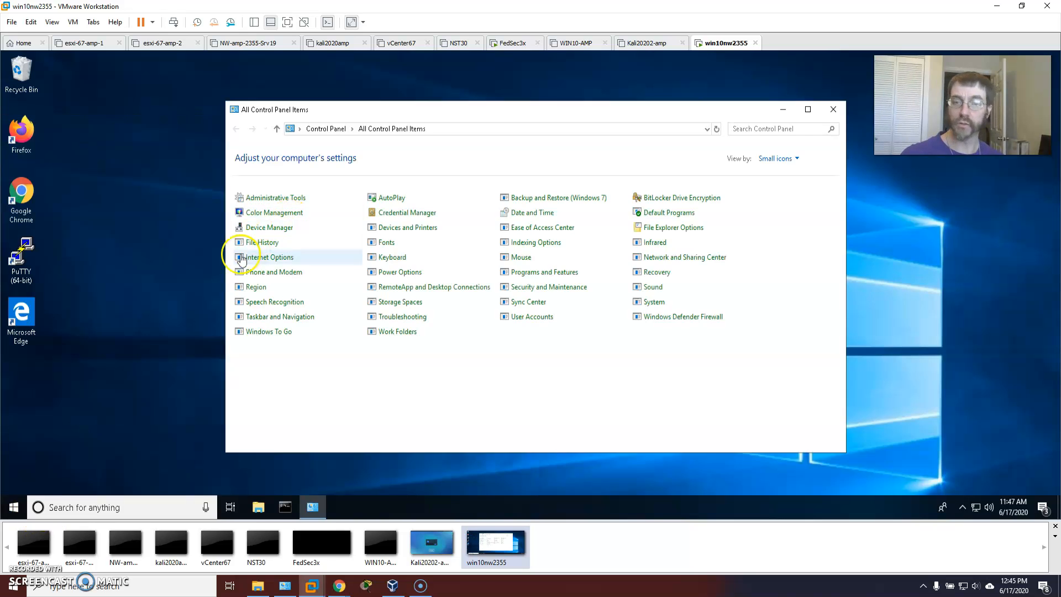
pyautogui.click(280, 198)
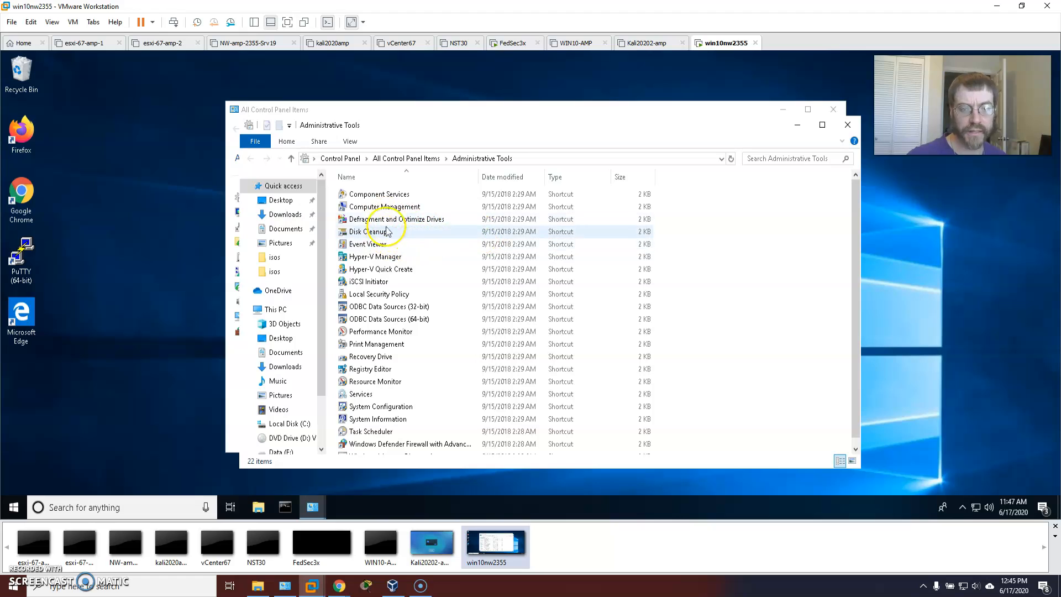
pyautogui.scroll(-1, 409, 309)
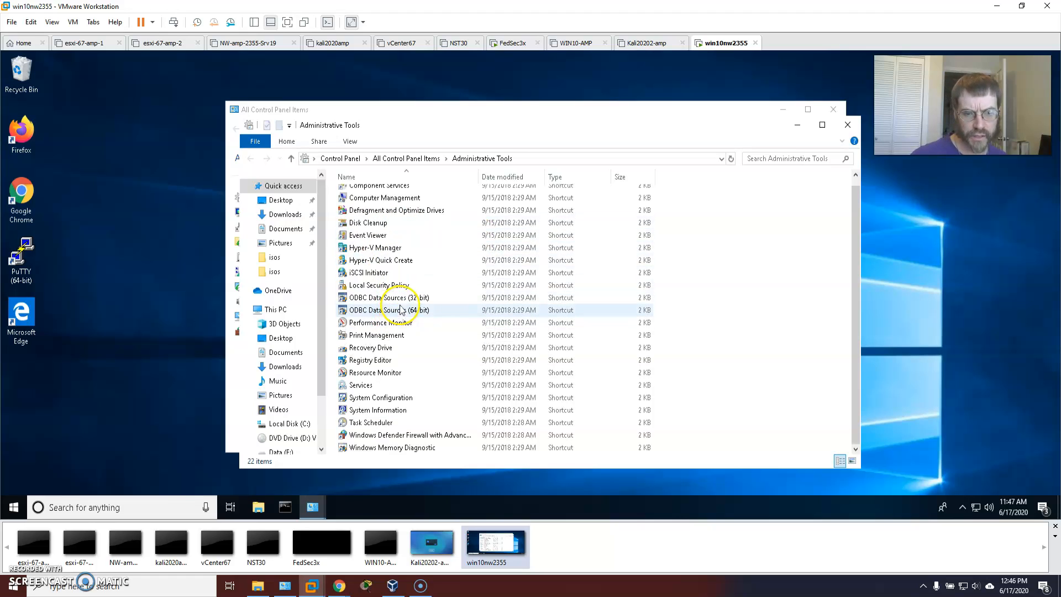
pyautogui.scroll(1, 393, 357)
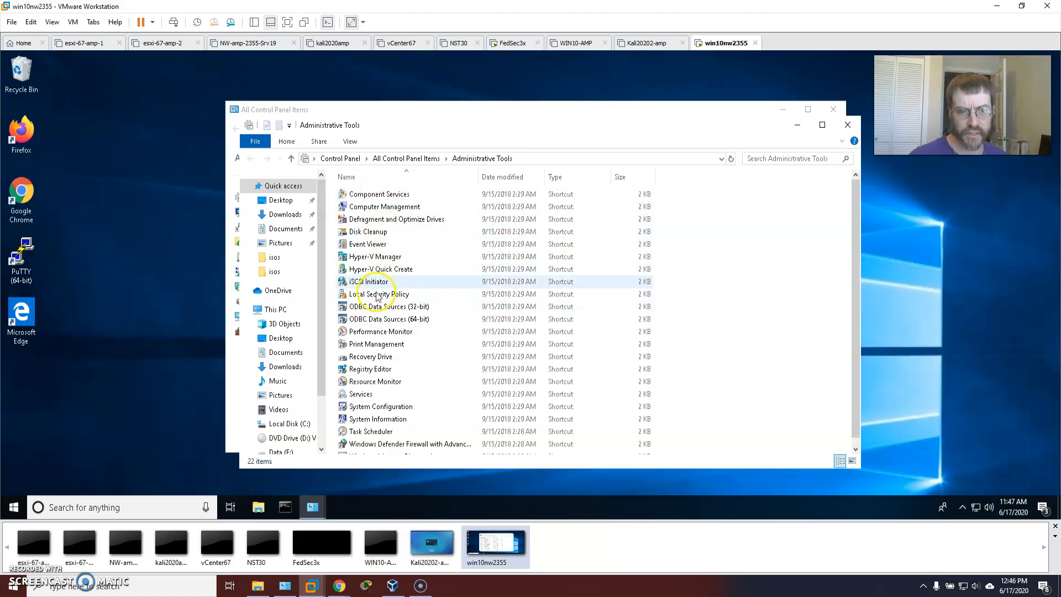
pyautogui.scroll(-1, 393, 316)
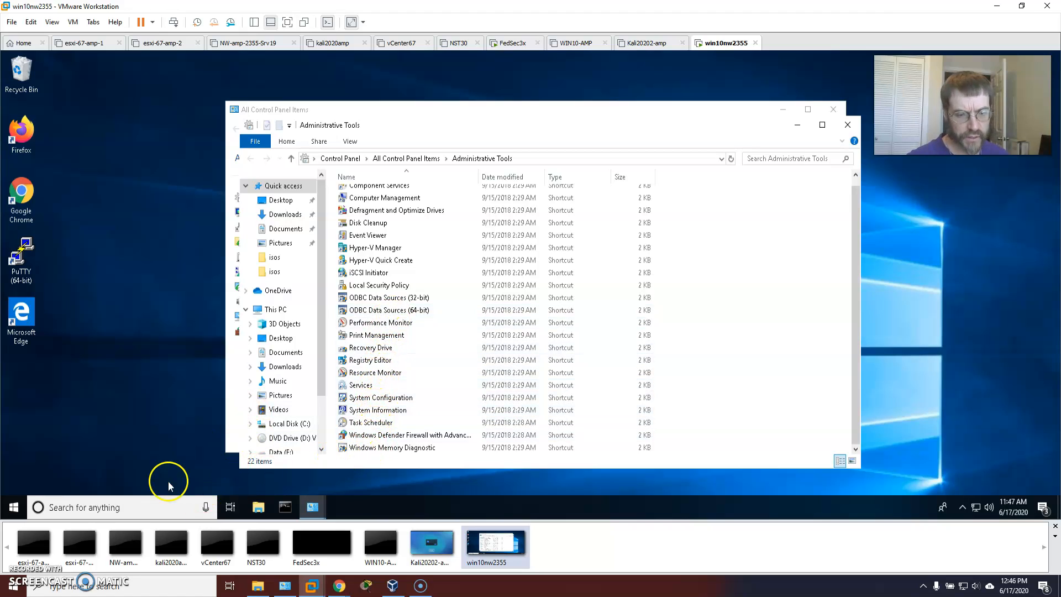
# Step: Search the guest for disk management, open Create and format hard disk partitions, and clear the Control Panel windows out of the way
pyautogui.click(106, 505)
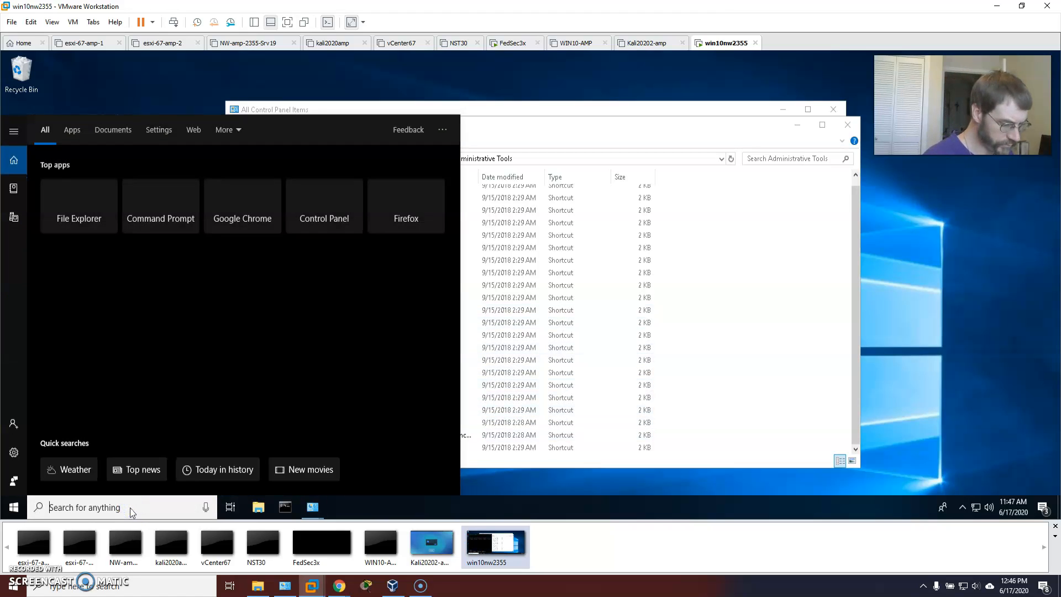
pyautogui.write('disk manage')
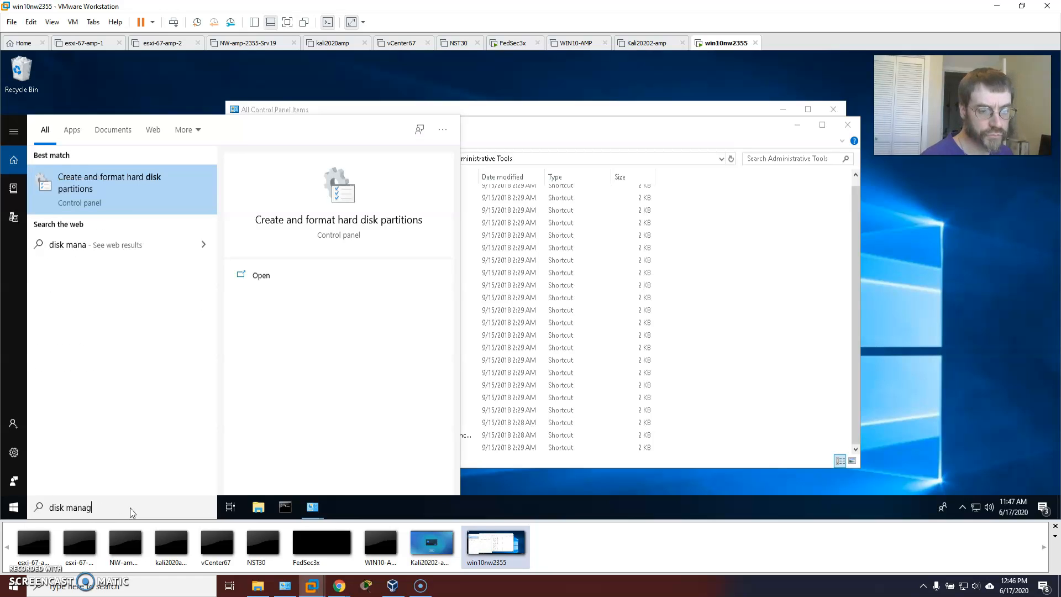
pyautogui.click(83, 175)
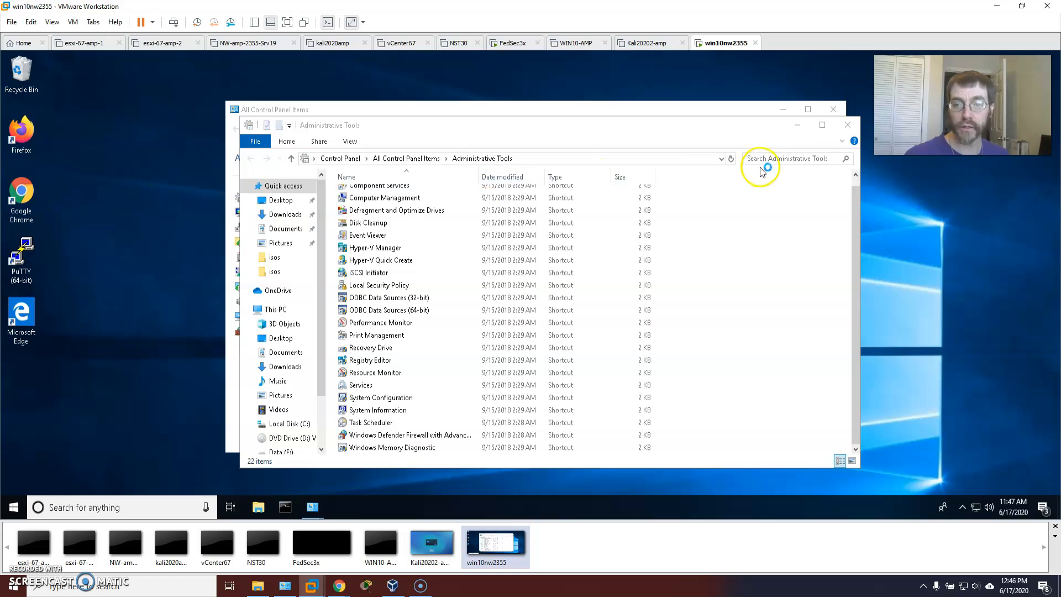
pyautogui.click(797, 125)
pyautogui.moveTo(632, 104); pyautogui.dragTo(739, 108)
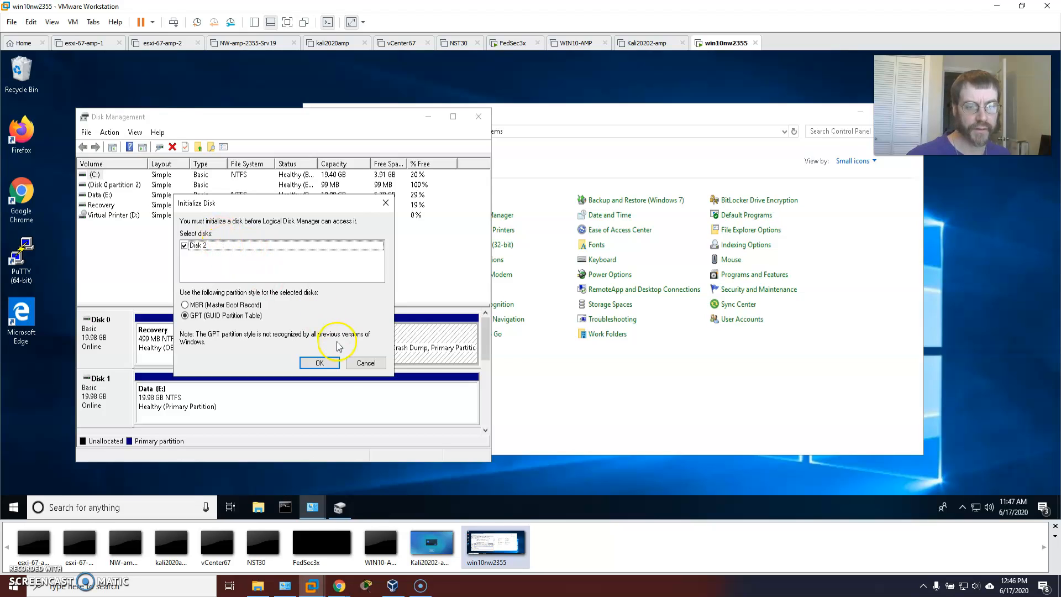
pyautogui.click(194, 305)
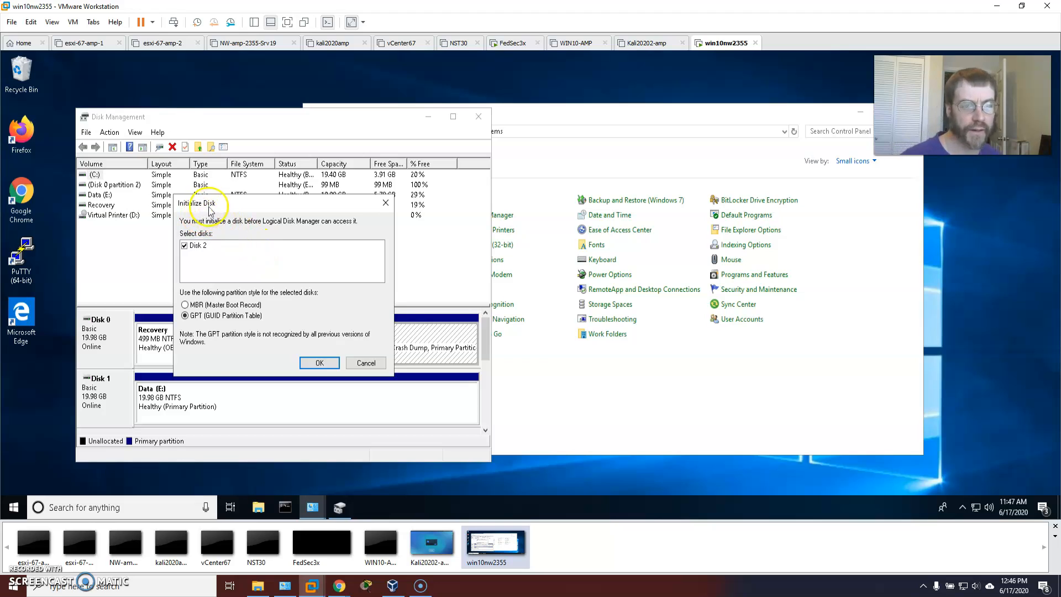
pyautogui.moveTo(225, 205); pyautogui.dragTo(305, 246)
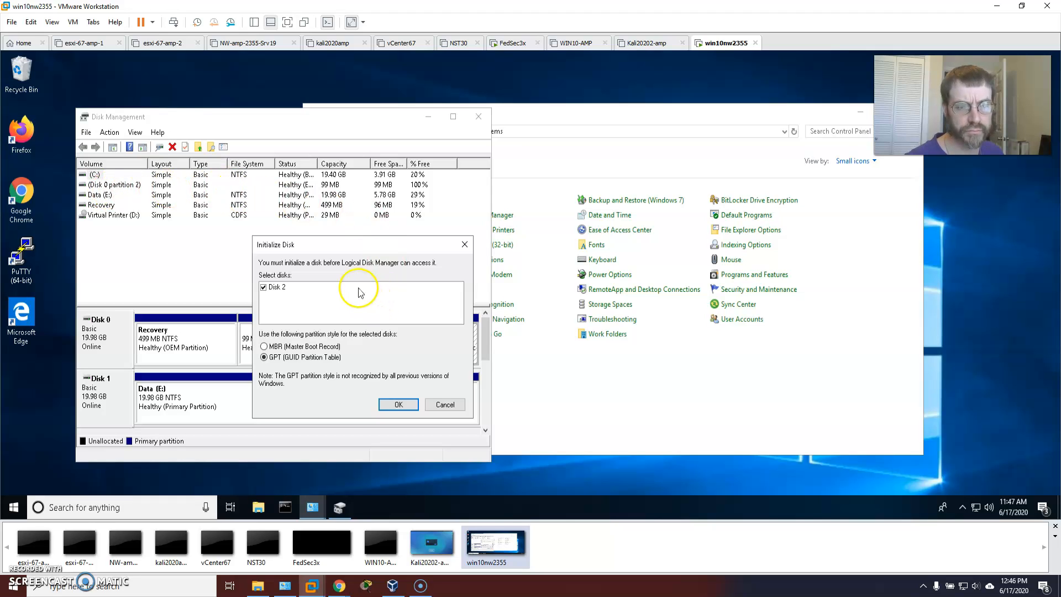
pyautogui.click(442, 404)
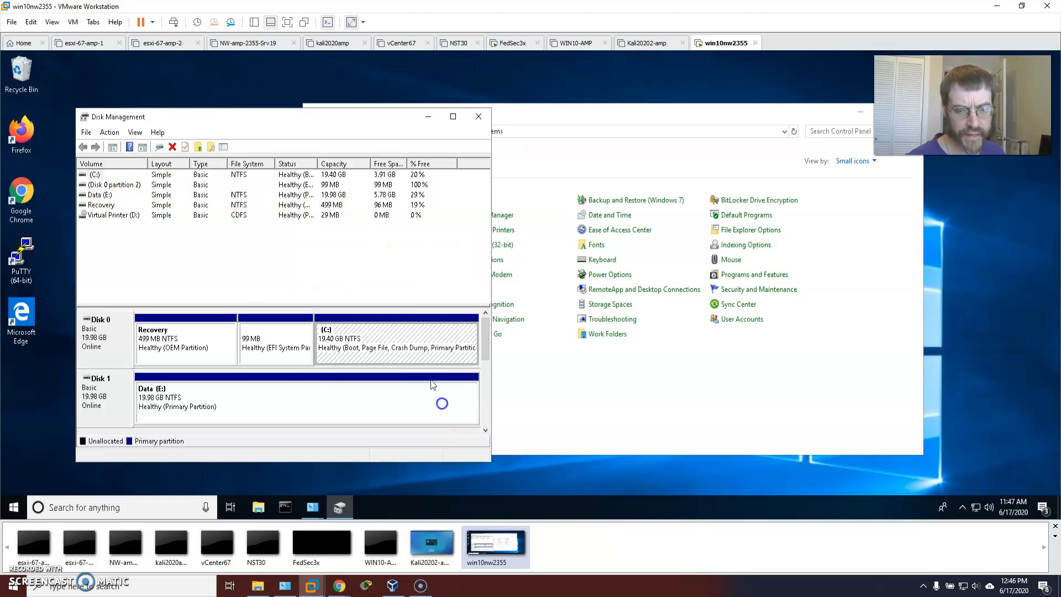
# Step: Maximize Disk Management and initialize Disk 2 with the GPT (GUID Partition Table) partition style
pyautogui.click(453, 116)
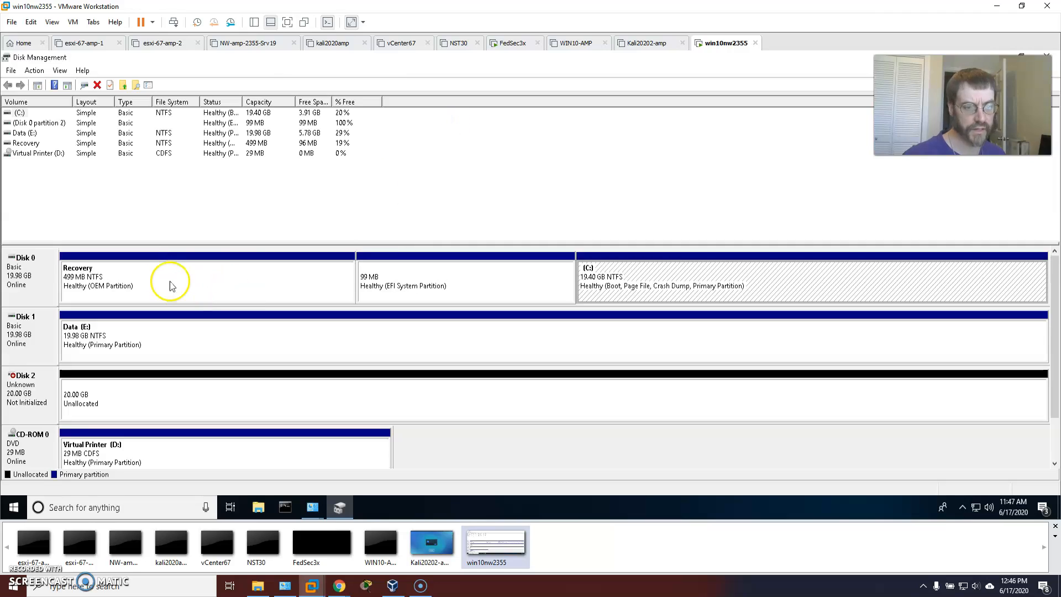
pyautogui.rightClick(90, 396)
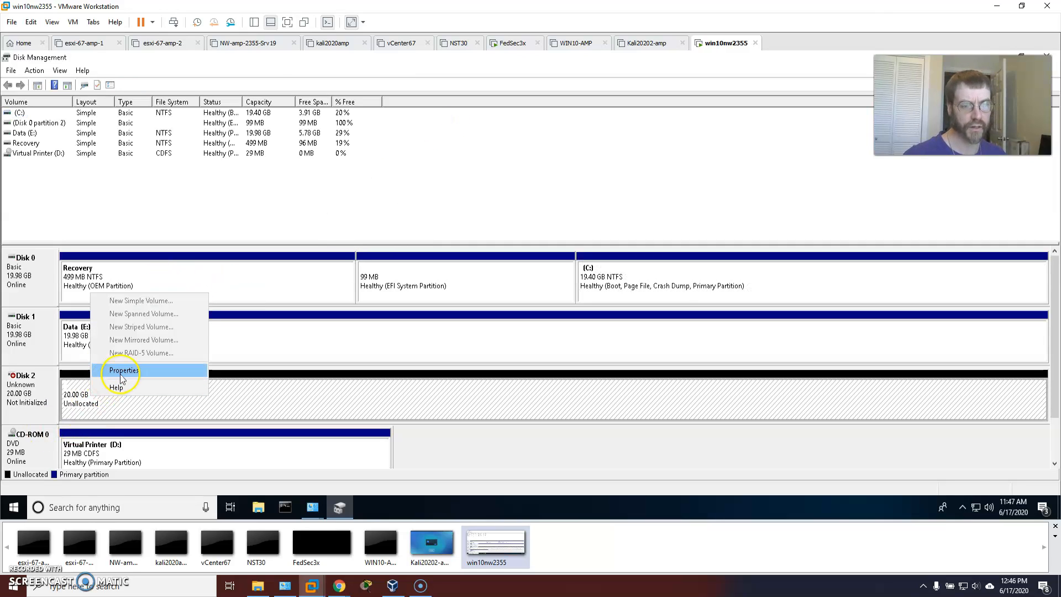
pyautogui.rightClick(17, 386)
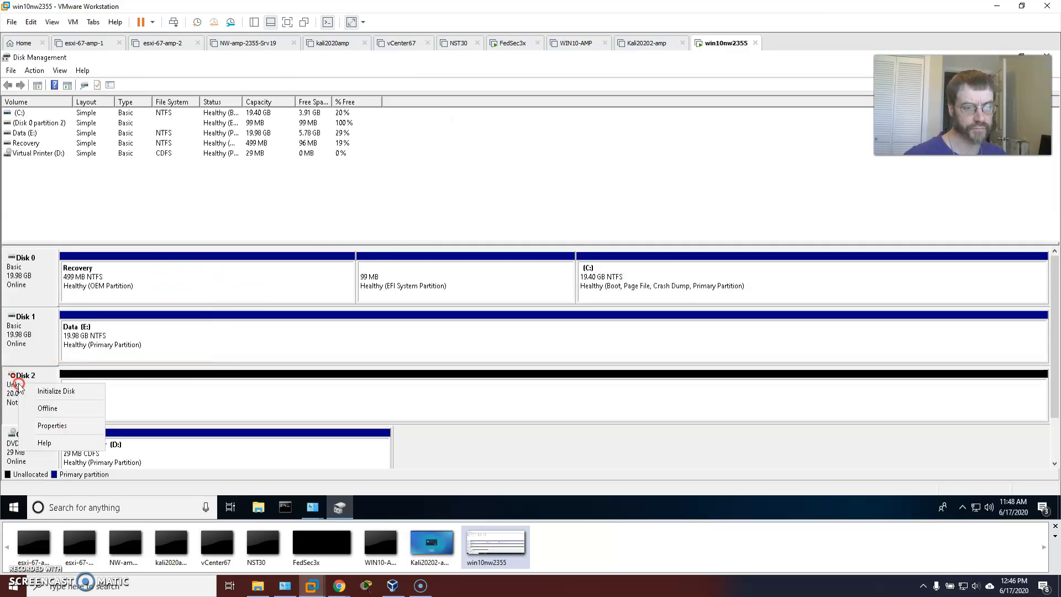
pyautogui.click(56, 391)
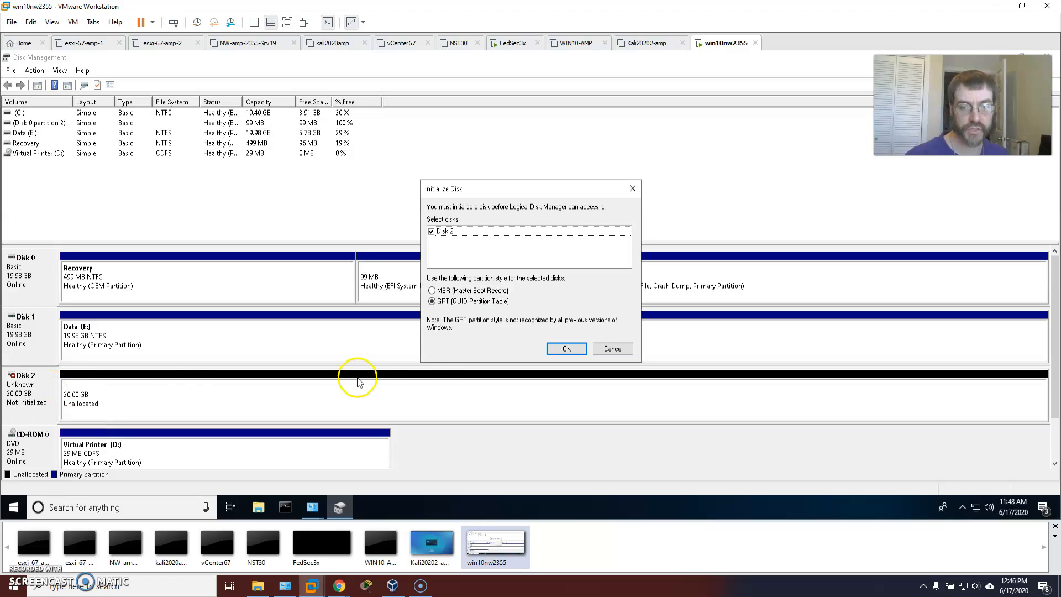
pyautogui.click(567, 349)
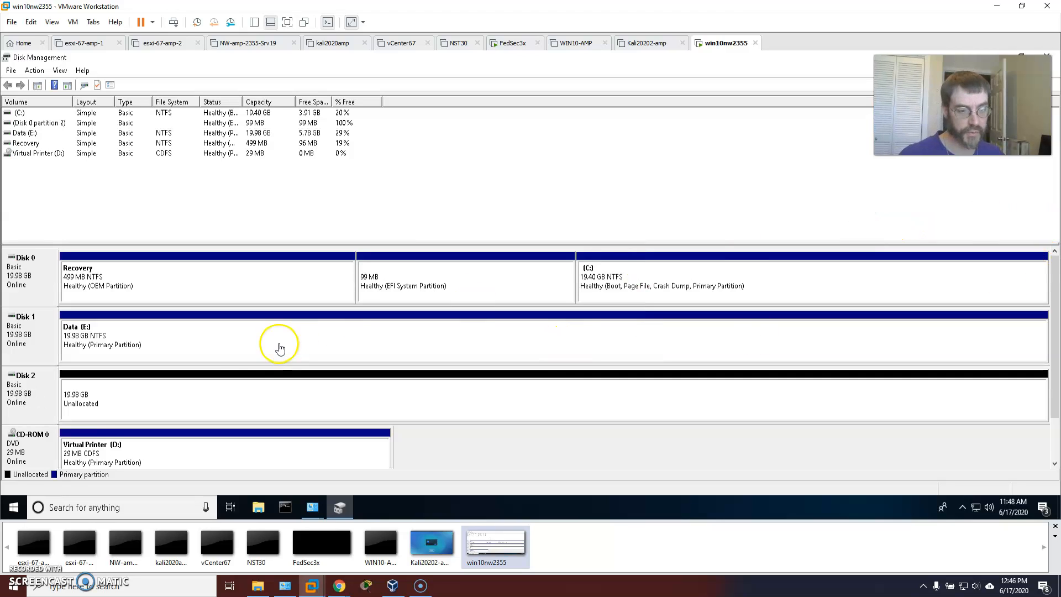
# Step: Start a new simple volume on Disk 2's unallocated space, keeping the default size and assigning drive letter F
pyautogui.rightClick(119, 399)
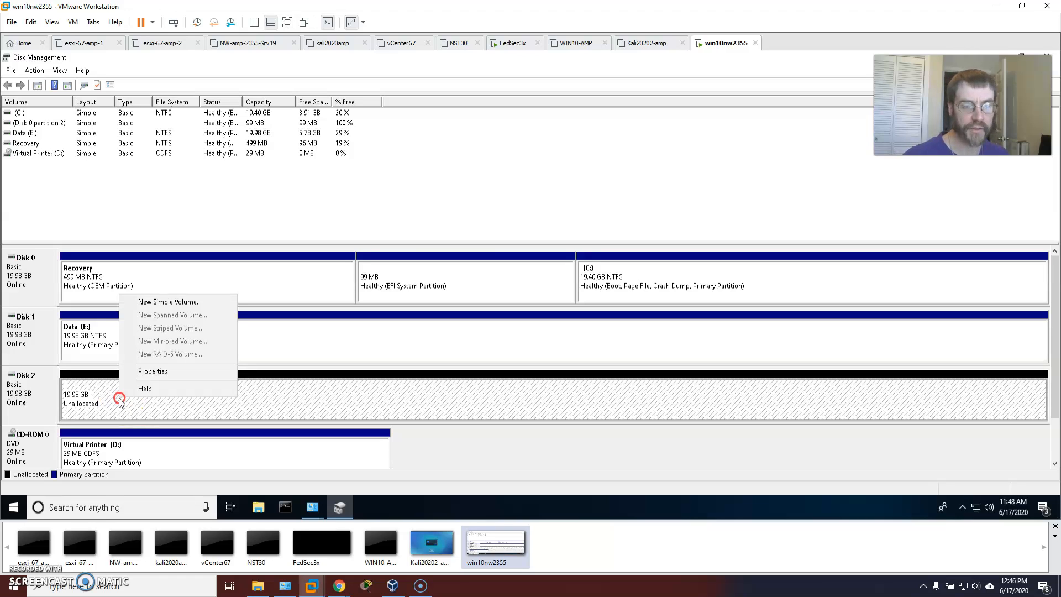
pyautogui.click(188, 303)
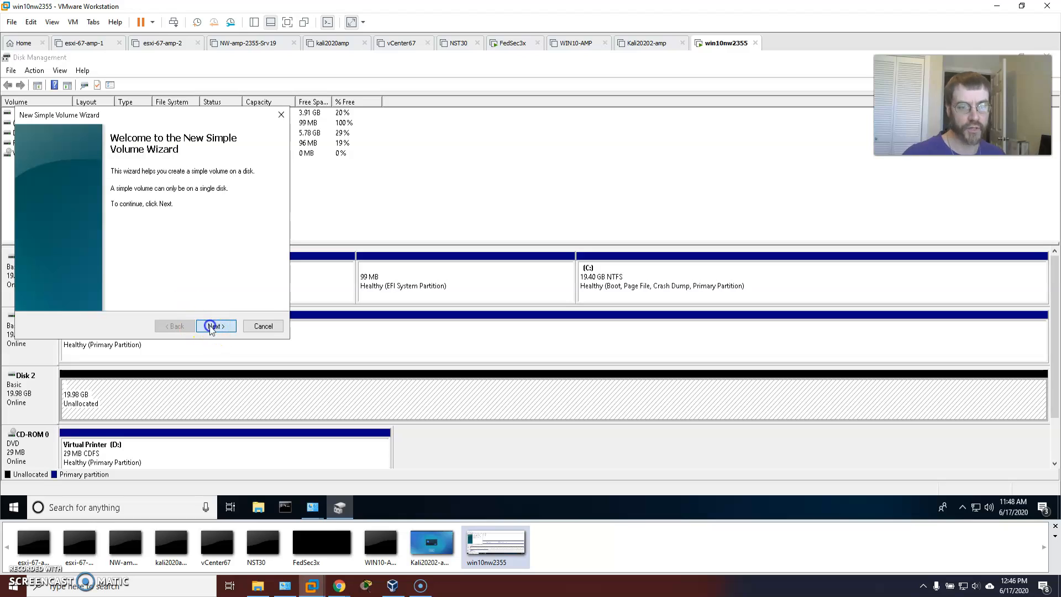
pyautogui.click(214, 327)
pyautogui.click(213, 326)
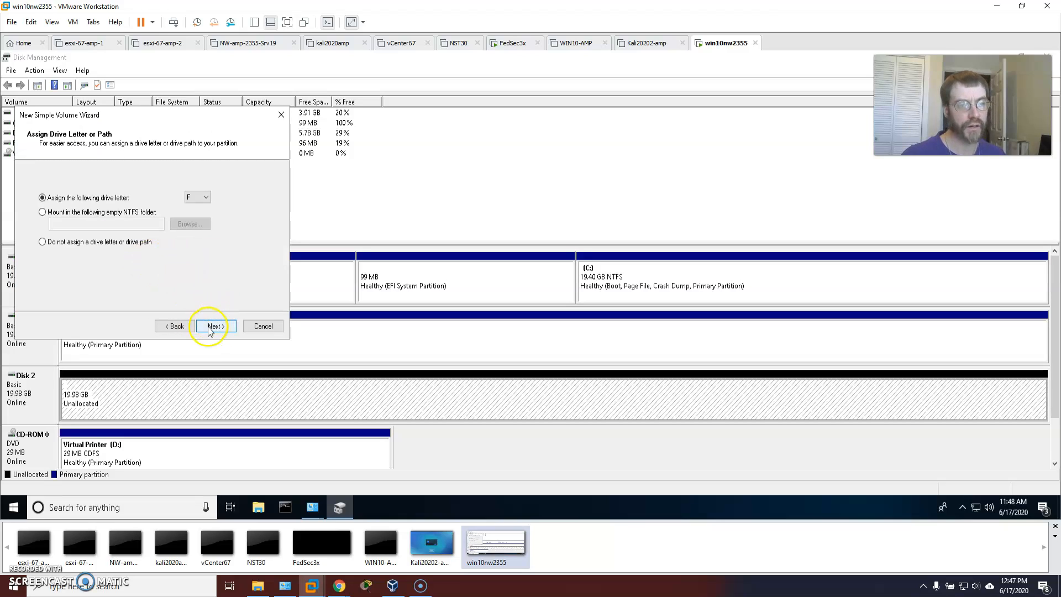
pyautogui.click(213, 326)
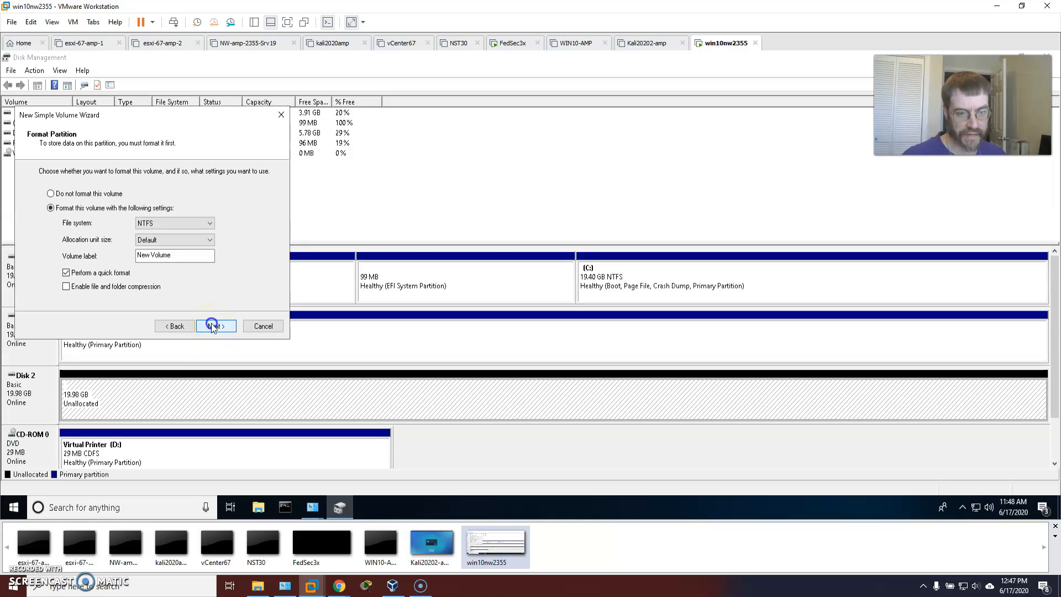
# Step: Label the volume VirtualMachines and finish creating it with a quick NTFS format at the default allocation unit size
pyautogui.click(190, 253)
pyautogui.moveTo(190, 253); pyautogui.dragTo(12, 254)
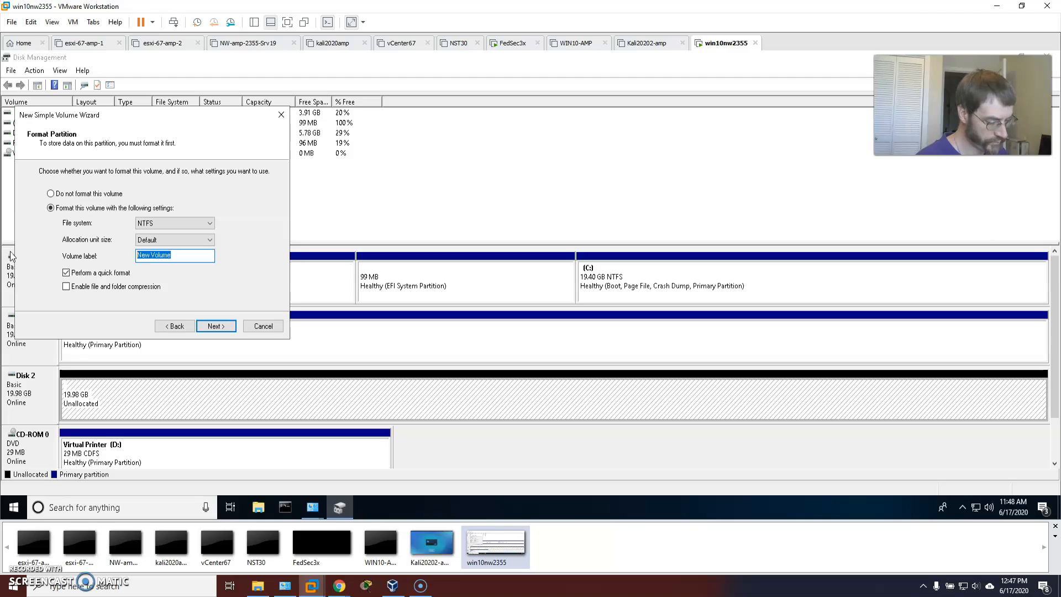
pyautogui.write('H')
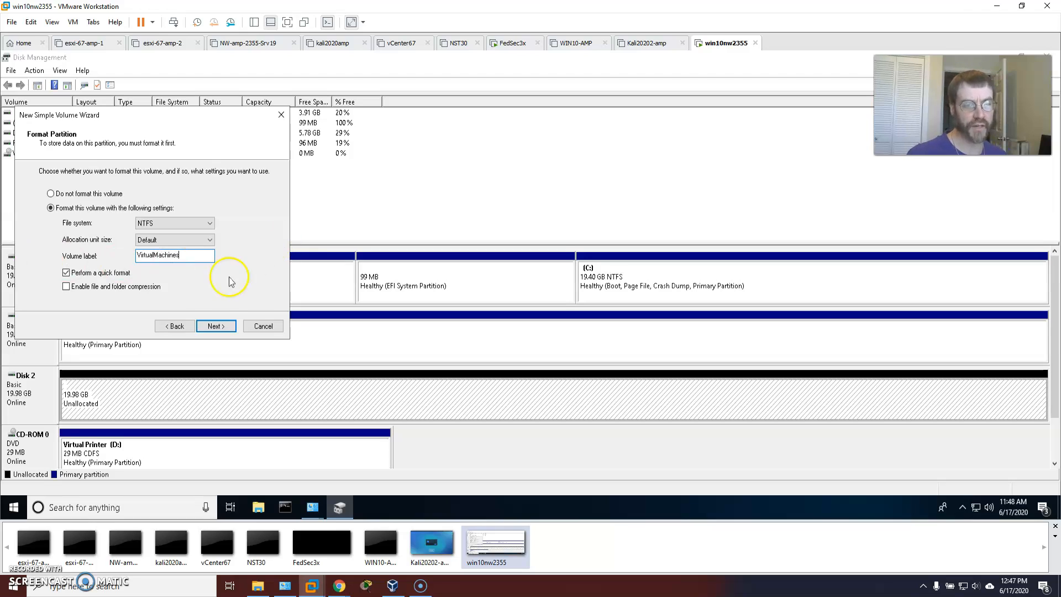
pyautogui.click(217, 327)
pyautogui.click(216, 326)
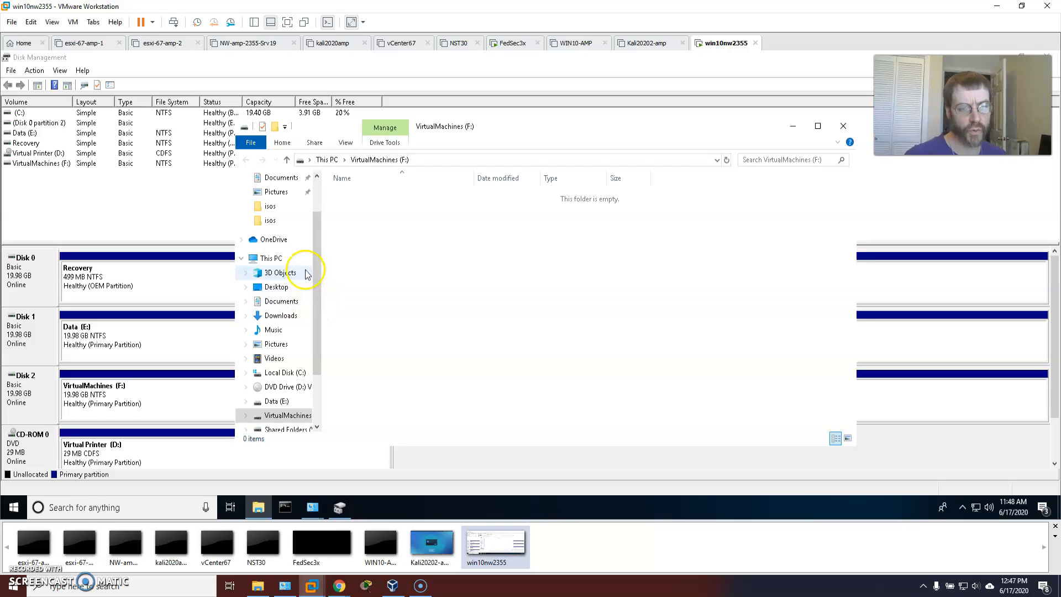
# Step: Check the isos folder on Data (E:) and the ub18044lts disk image in Documents
pyautogui.click(270, 206)
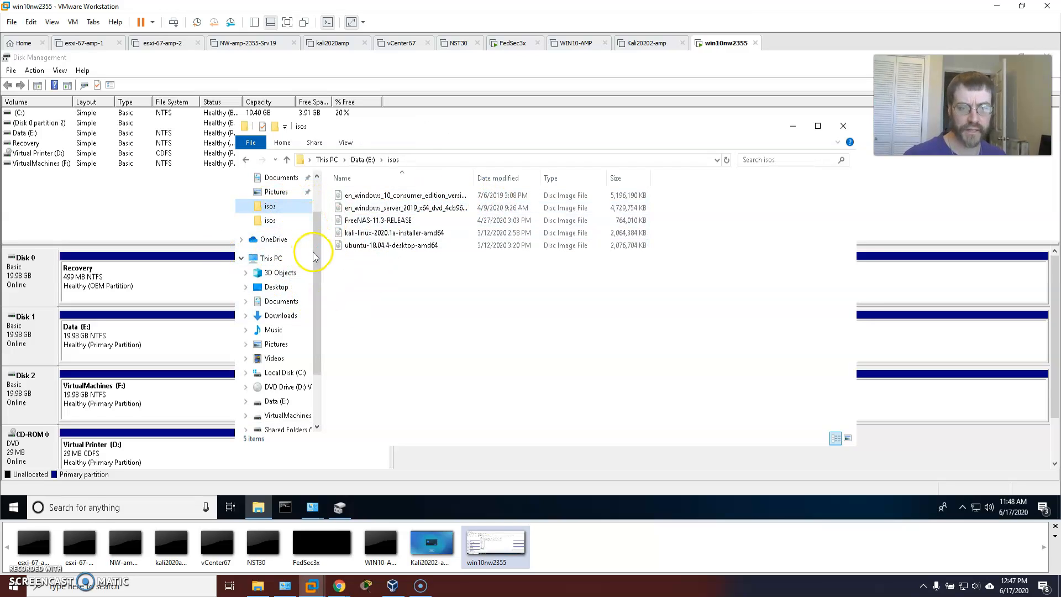
pyautogui.scroll(2, 308, 265)
pyautogui.click(270, 230)
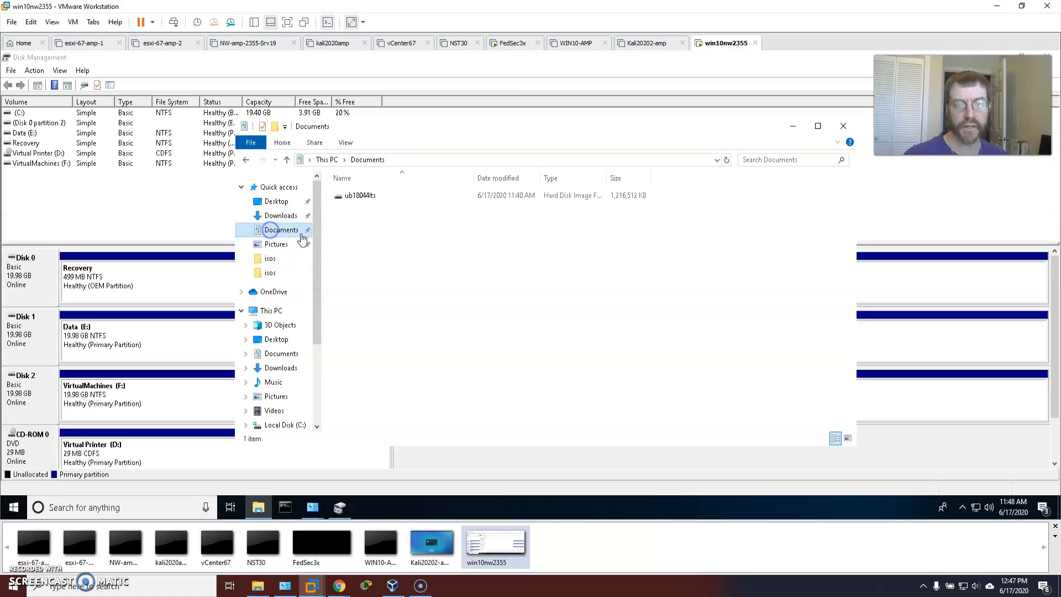
pyautogui.click(372, 195)
# Step: Widen the file window and its folder tree, and open the isos folder in Shared Folders (Z:)
pyautogui.moveTo(235, 215); pyautogui.dragTo(79, 204)
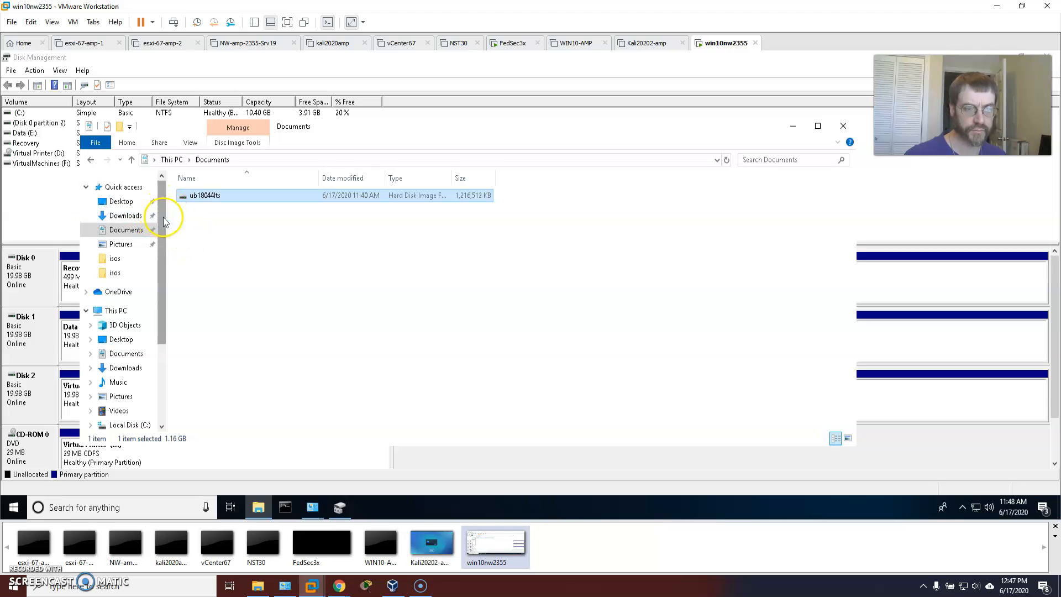
pyautogui.moveTo(164, 219); pyautogui.dragTo(126, 361)
pyautogui.scroll(-3, 270, 271)
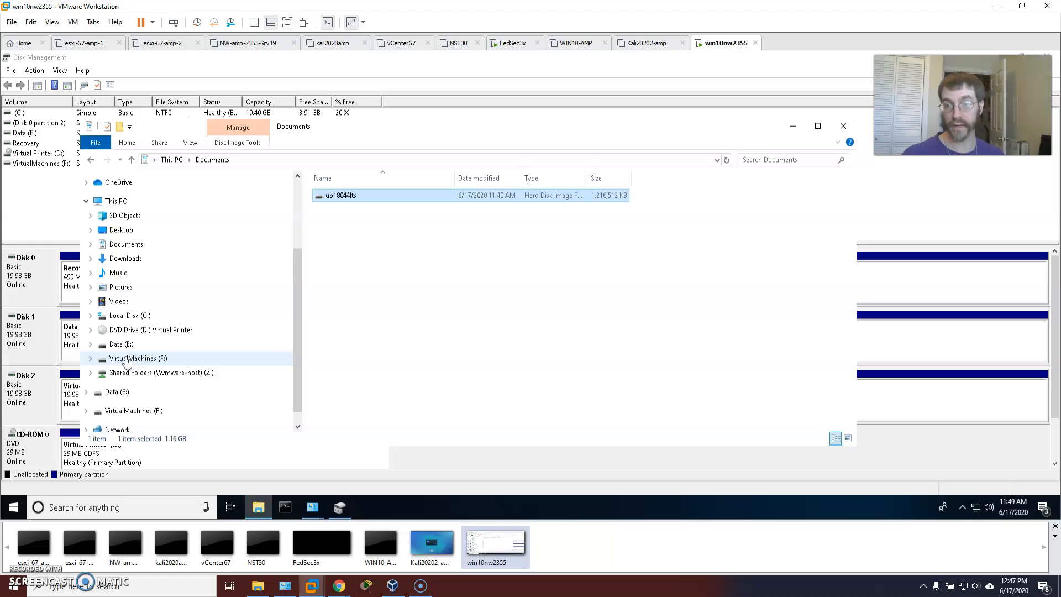
pyautogui.click(211, 367)
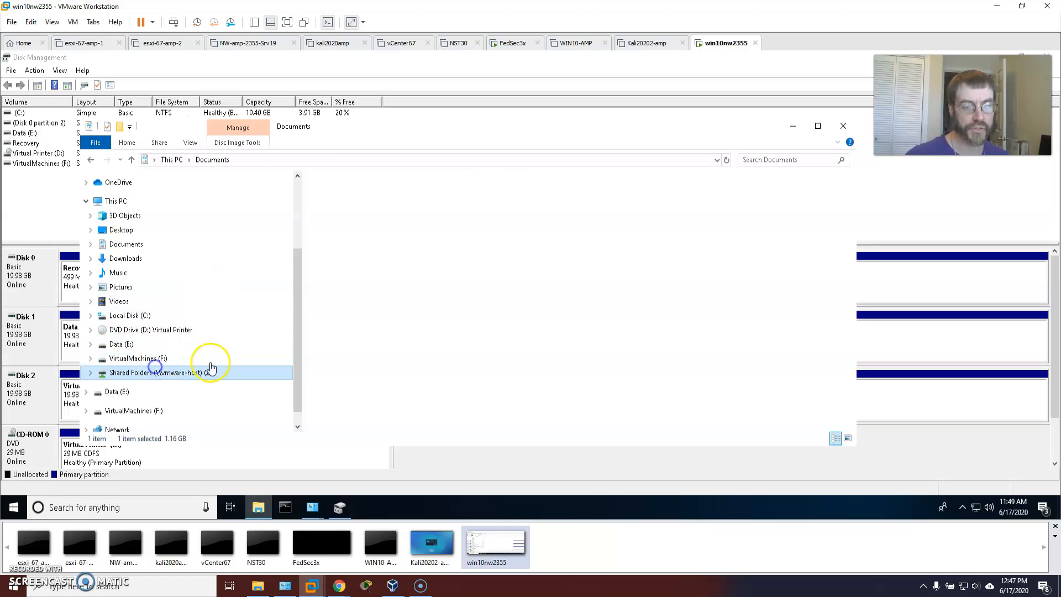
pyautogui.doubleClick(332, 193)
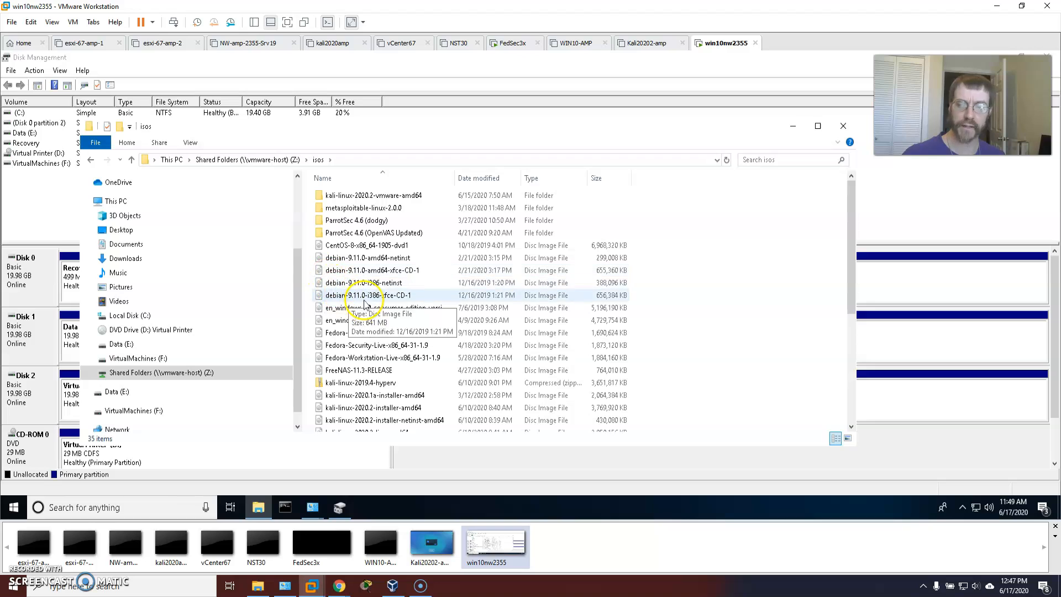
# Step: Copy kali-linux-2019.4-hyperv to VirtualMachines (F:) and lubuntu-18.04-alternate-i386 to Data (E:), with the detailed copy progress shown
pyautogui.click(361, 382)
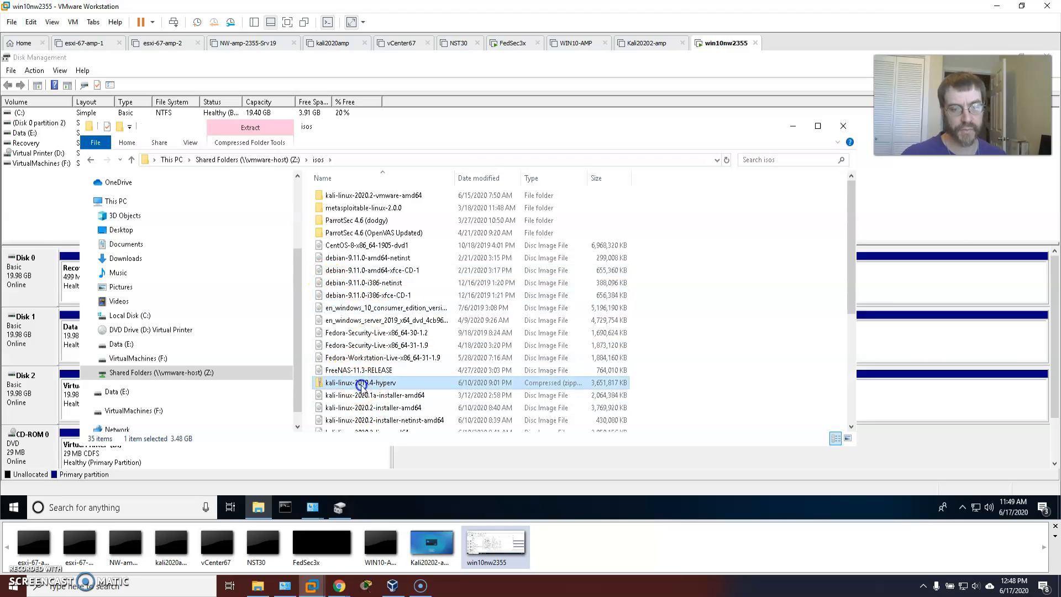
pyautogui.moveTo(362, 385); pyautogui.dragTo(137, 360)
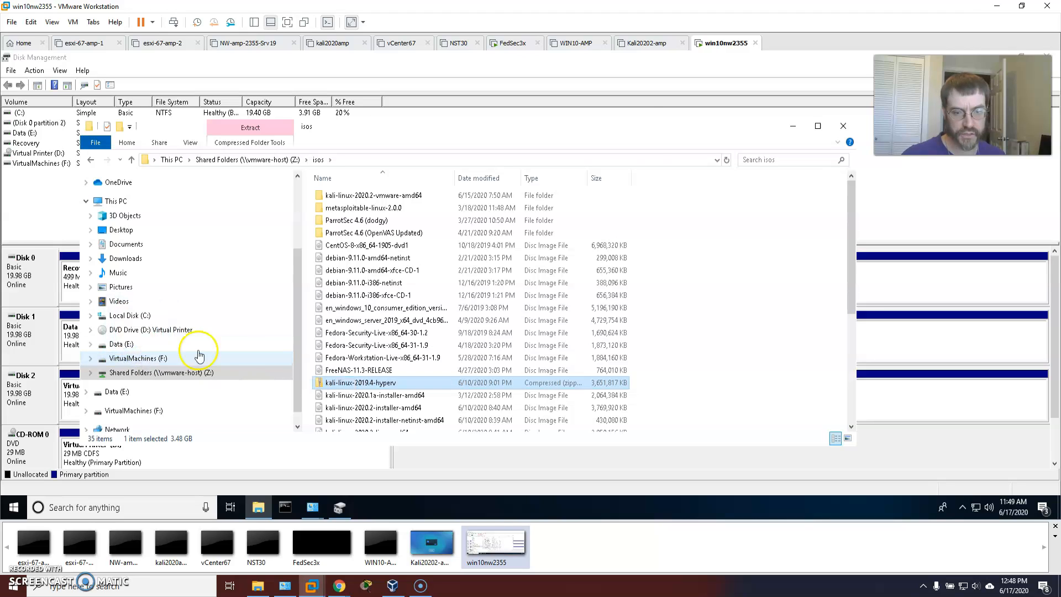
pyautogui.scroll(-3, 332, 359)
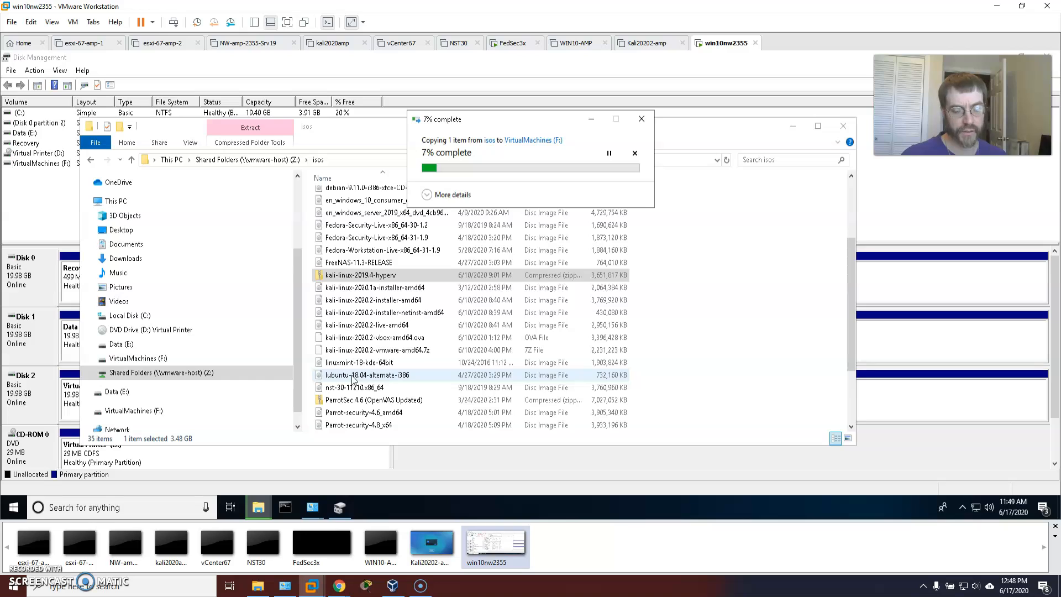
pyautogui.moveTo(353, 378); pyautogui.dragTo(118, 348)
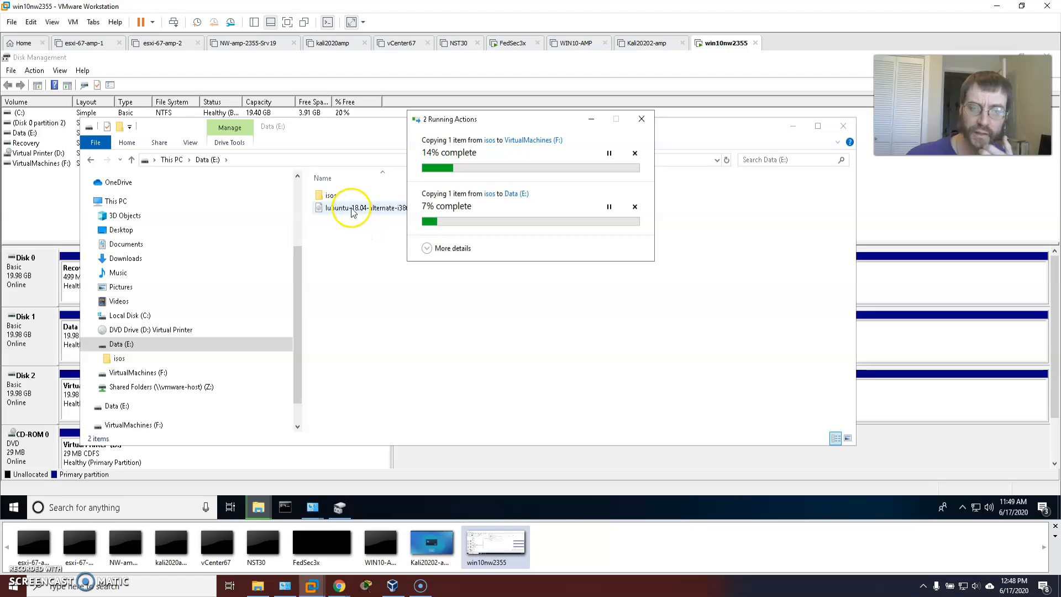
pyautogui.click(429, 248)
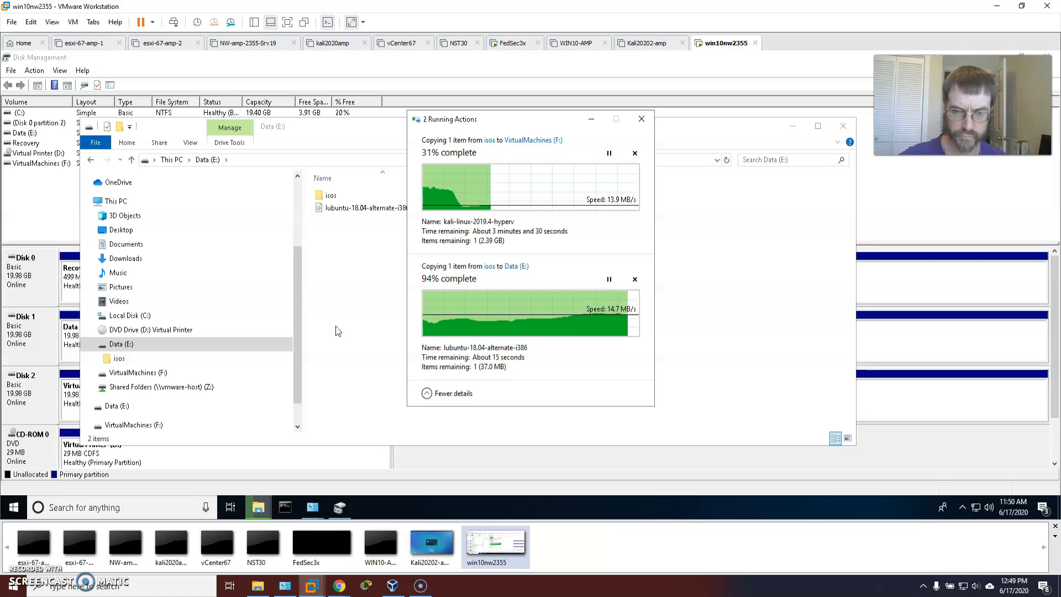
# Step: Open the settings of the NW-amp-2355-Srv19 virtual machine and review its Advanced options, including the firmware type
pyautogui.click(248, 43)
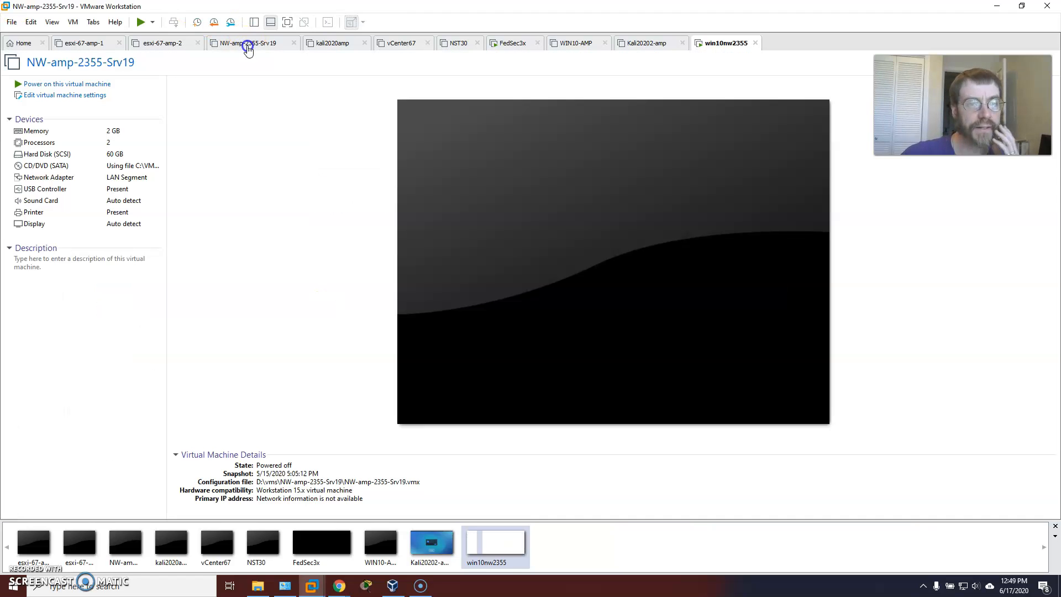
pyautogui.click(73, 22)
pyautogui.click(91, 131)
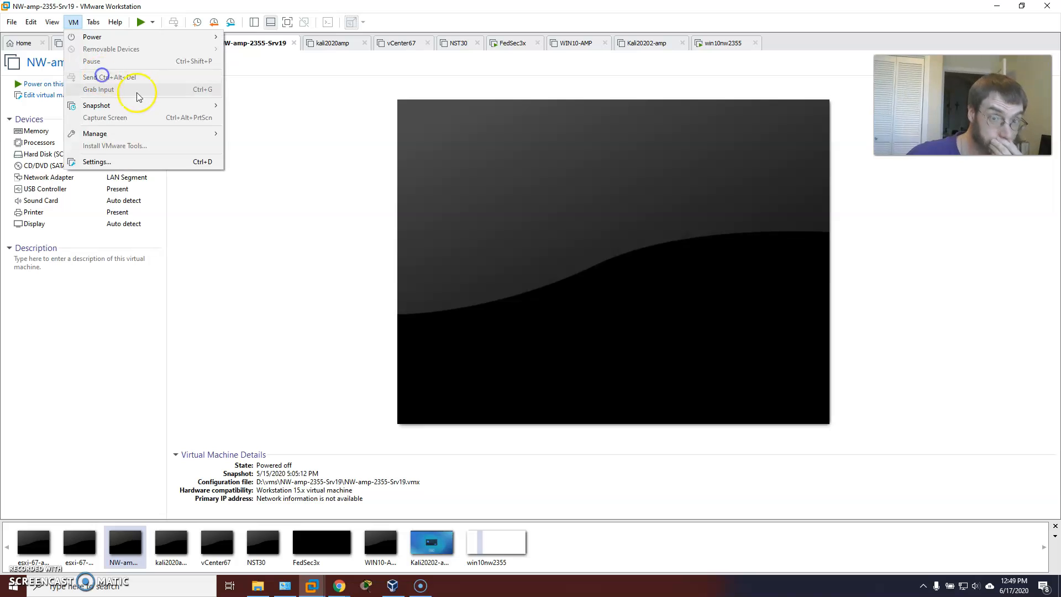
pyautogui.click(273, 100)
pyautogui.click(103, 97)
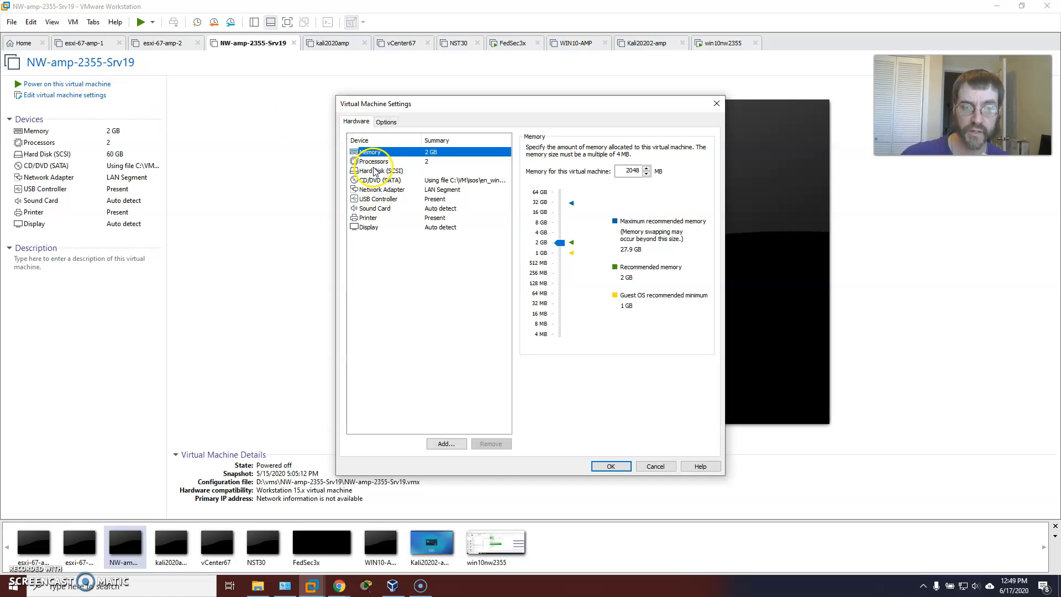
pyautogui.click(387, 122)
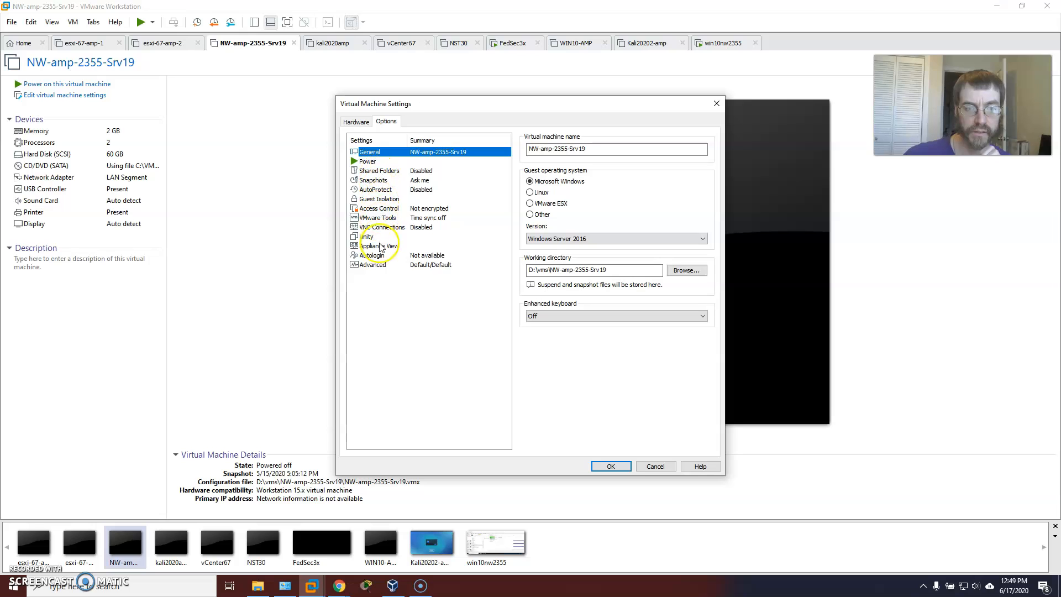
pyautogui.click(374, 265)
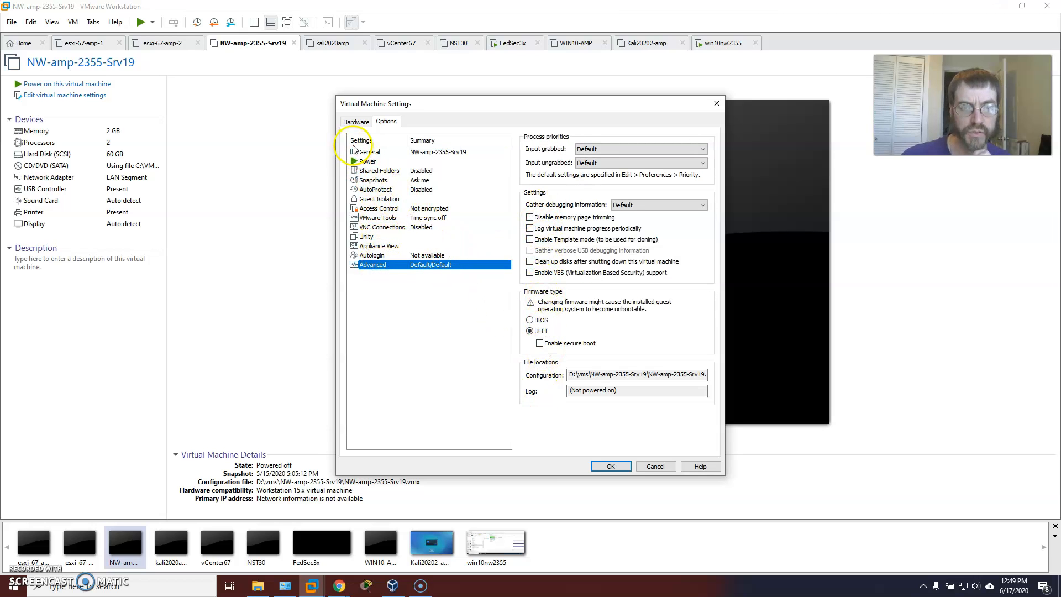
# Step: Review the processor and virtualization engine settings of the NW-amp-2355-Srv19 virtual machine, leaving them unchanged
pyautogui.click(356, 123)
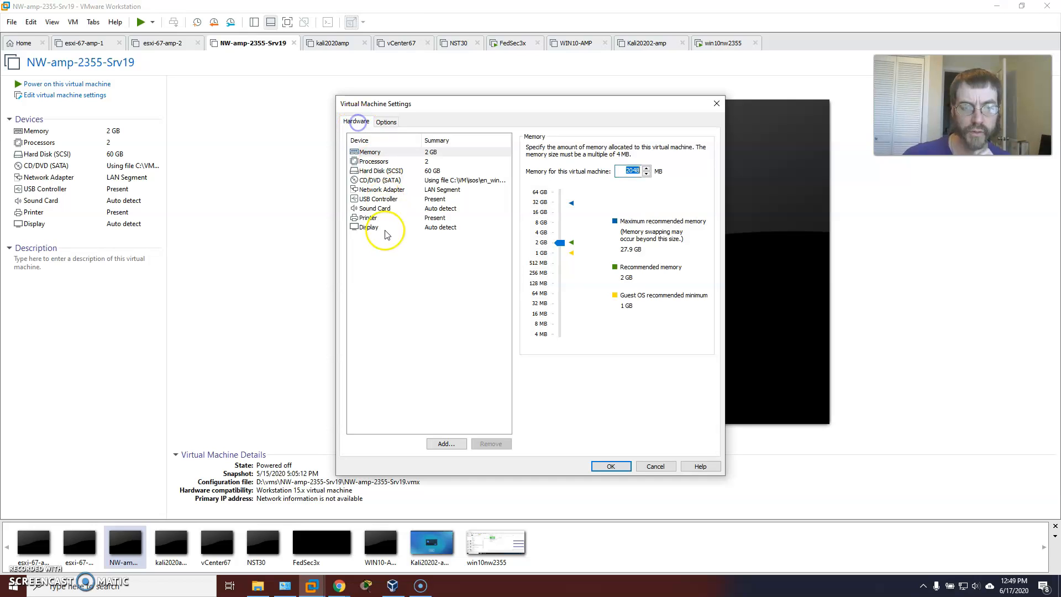
pyautogui.click(375, 163)
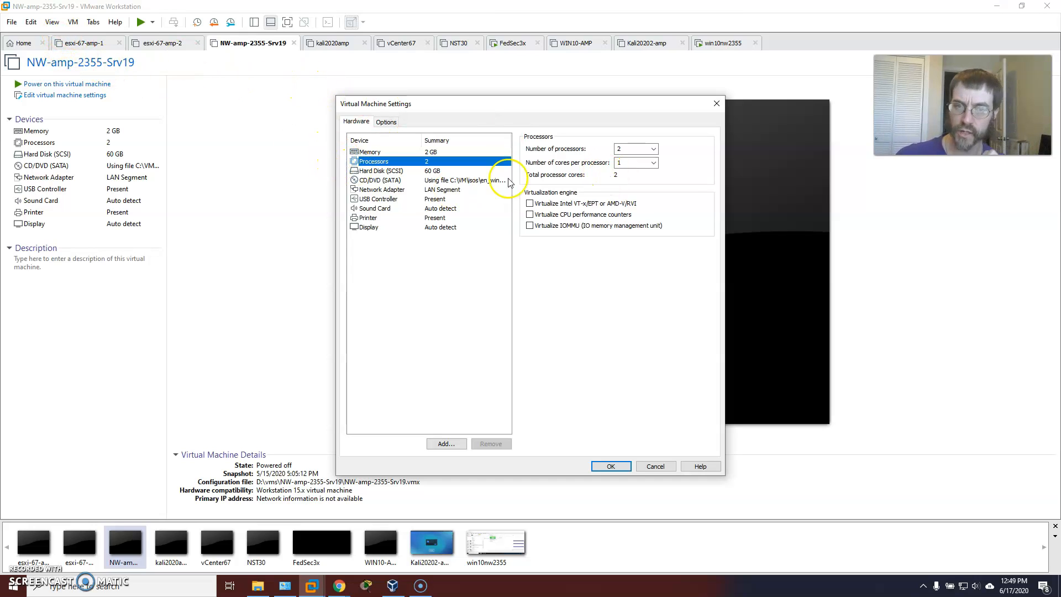
pyautogui.moveTo(471, 108); pyautogui.dragTo(227, 93)
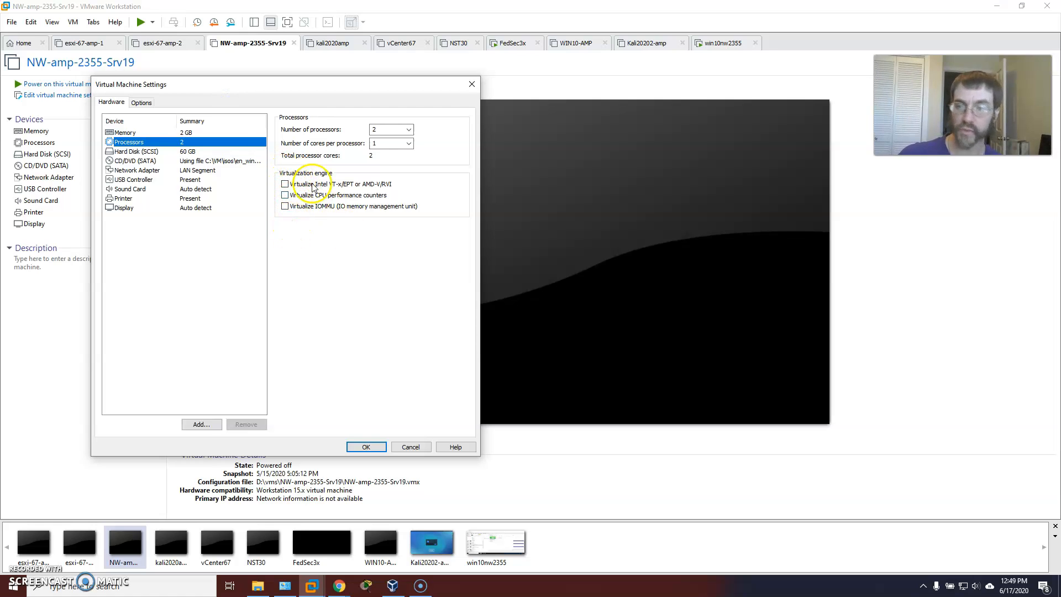
pyautogui.click(472, 85)
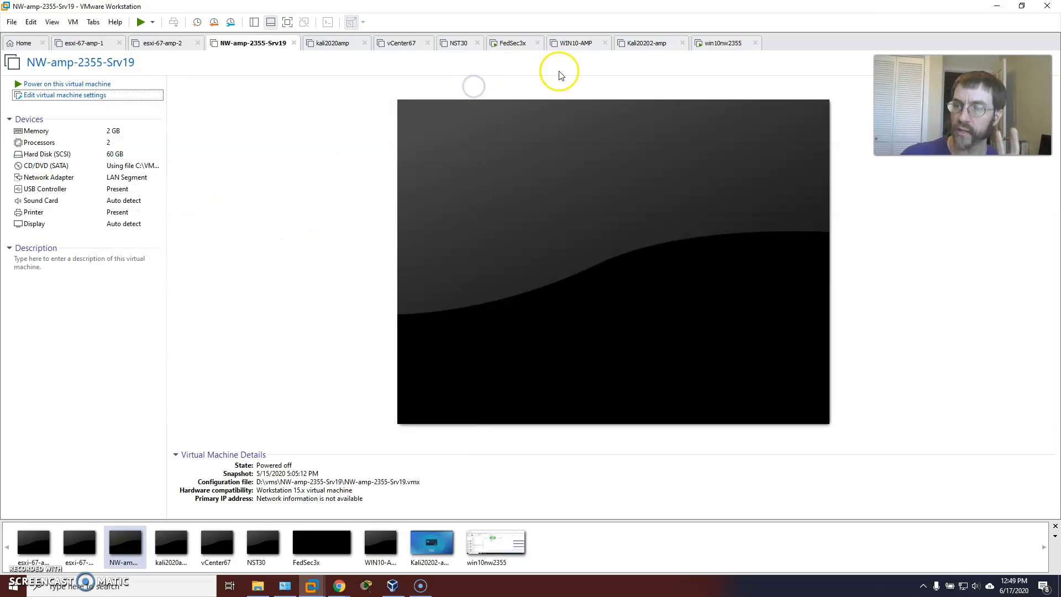
# Step: Return to the win10nw2355 virtual machine, minimize Disk Management, and arrange the Data (E:) window and copy progress apart
pyautogui.click(705, 46)
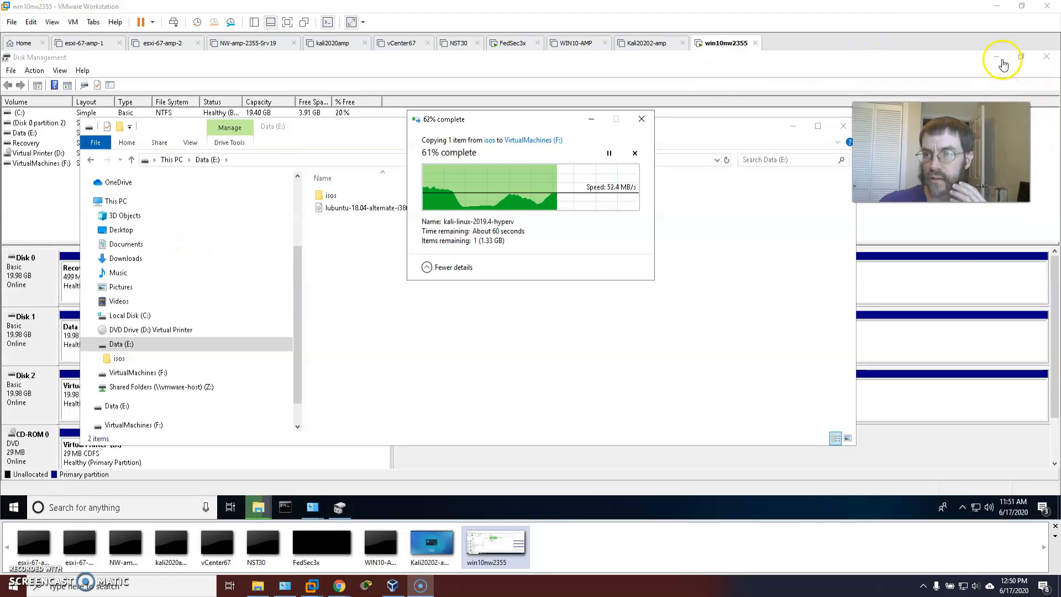
pyautogui.click(997, 57)
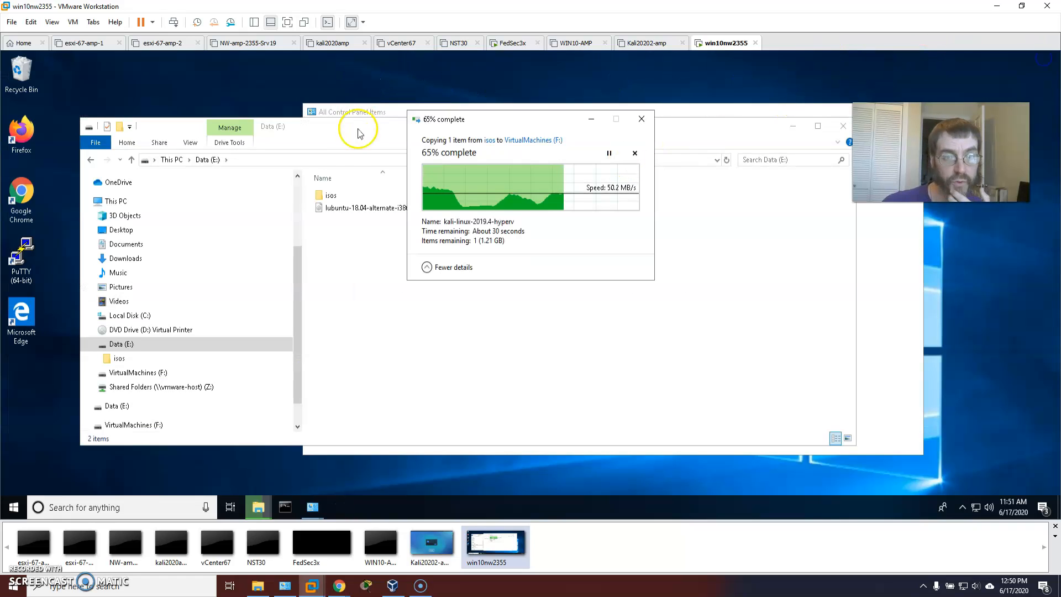
pyautogui.click(350, 130)
pyautogui.moveTo(628, 118); pyautogui.dragTo(692, 152)
pyautogui.moveTo(621, 151); pyautogui.dragTo(555, 155)
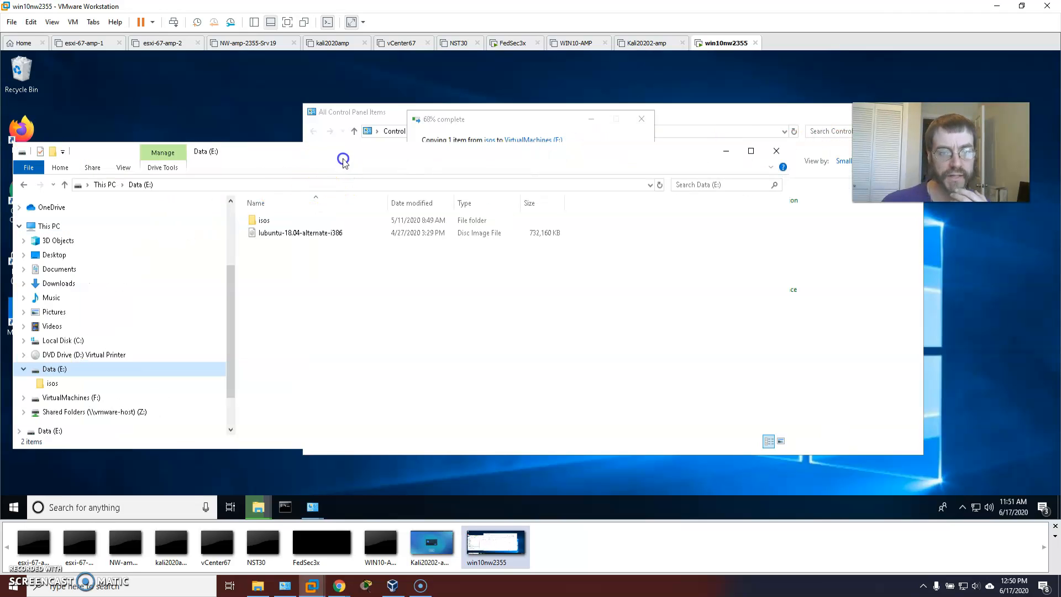
pyautogui.moveTo(11, 235); pyautogui.dragTo(276, 238)
pyautogui.moveTo(531, 159); pyautogui.dragTo(388, 159)
pyautogui.click(491, 143)
pyautogui.moveTo(509, 124); pyautogui.dragTo(592, 94)
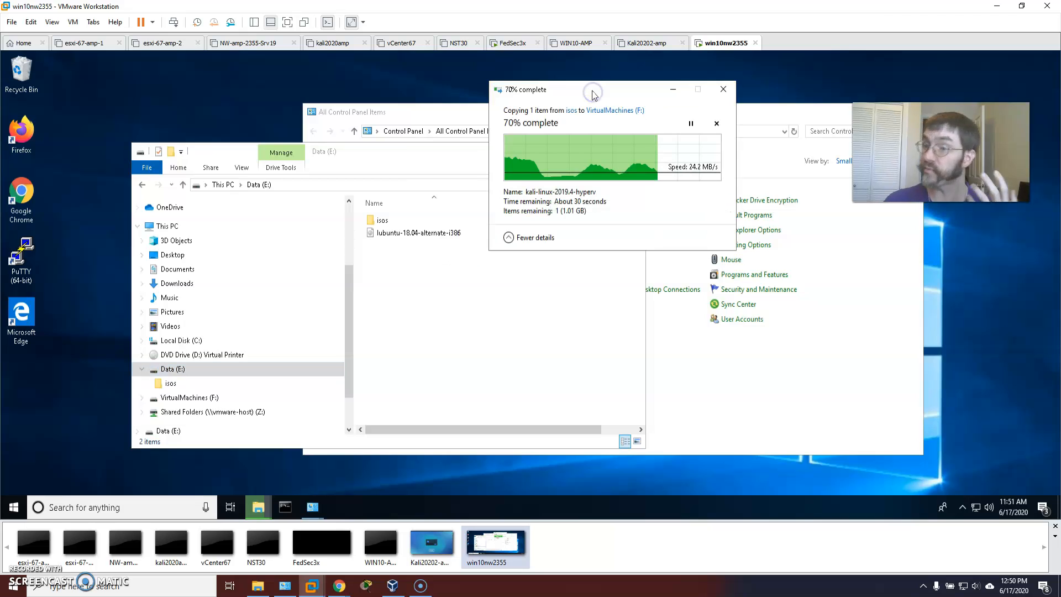
# Step: Close the Data (E:) file window and reposition the Control Panel and copy progress windows
pyautogui.click(452, 113)
pyautogui.click(238, 252)
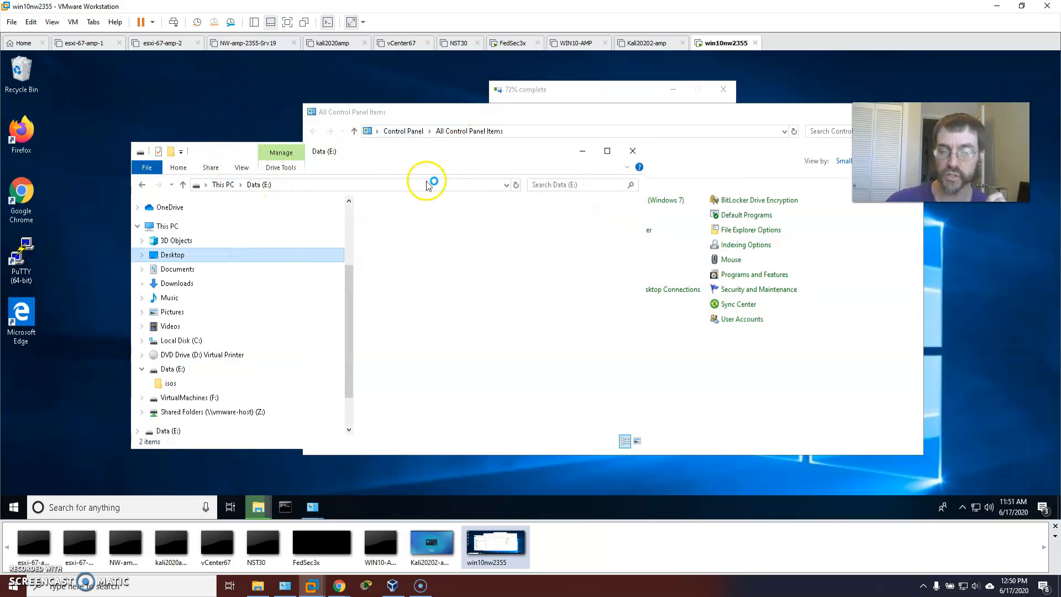
pyautogui.click(633, 150)
pyautogui.moveTo(661, 109); pyautogui.dragTo(505, 111)
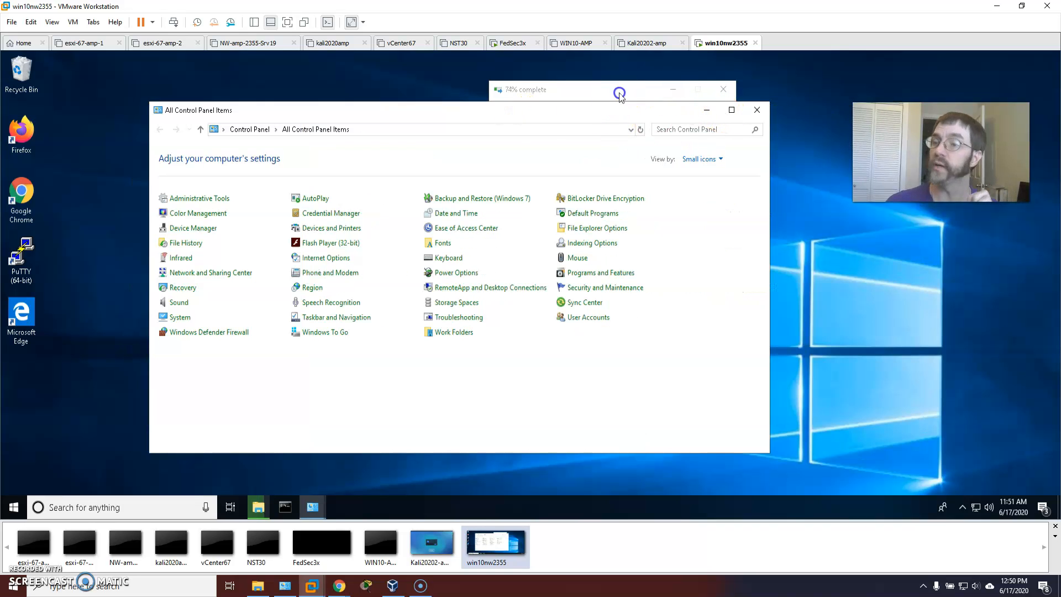
pyautogui.moveTo(620, 95); pyautogui.dragTo(692, 84)
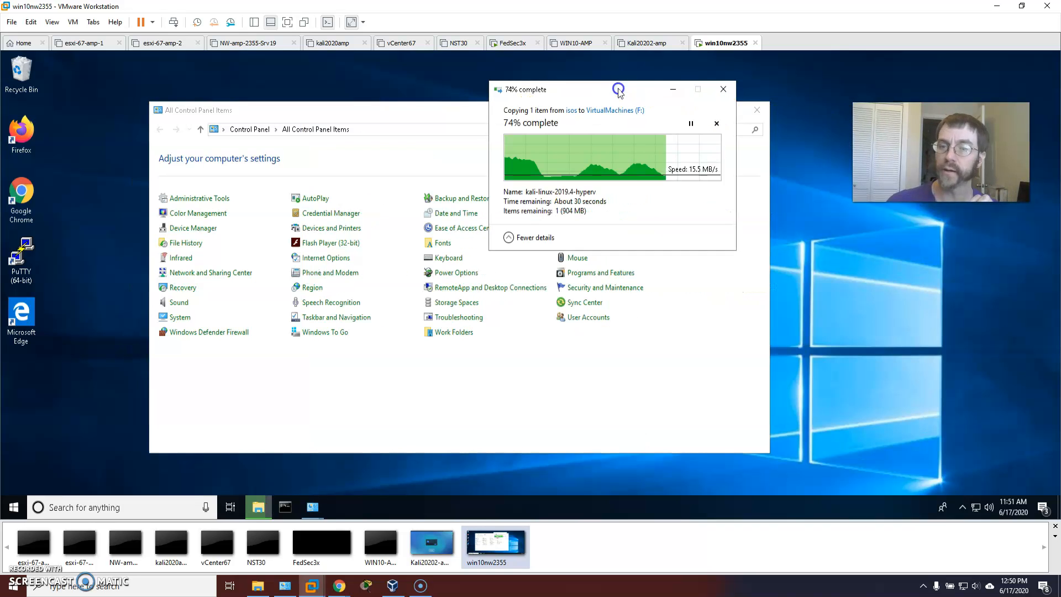
pyautogui.click(485, 130)
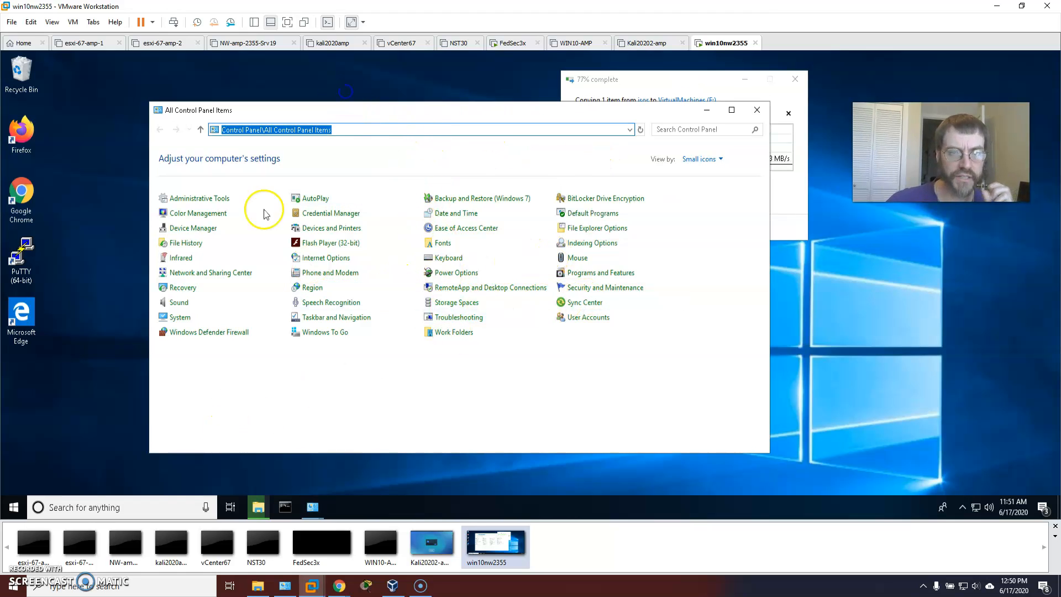
# Step: Launch Hyper-V Manager from the Windows Administrative Tools
pyautogui.click(12, 510)
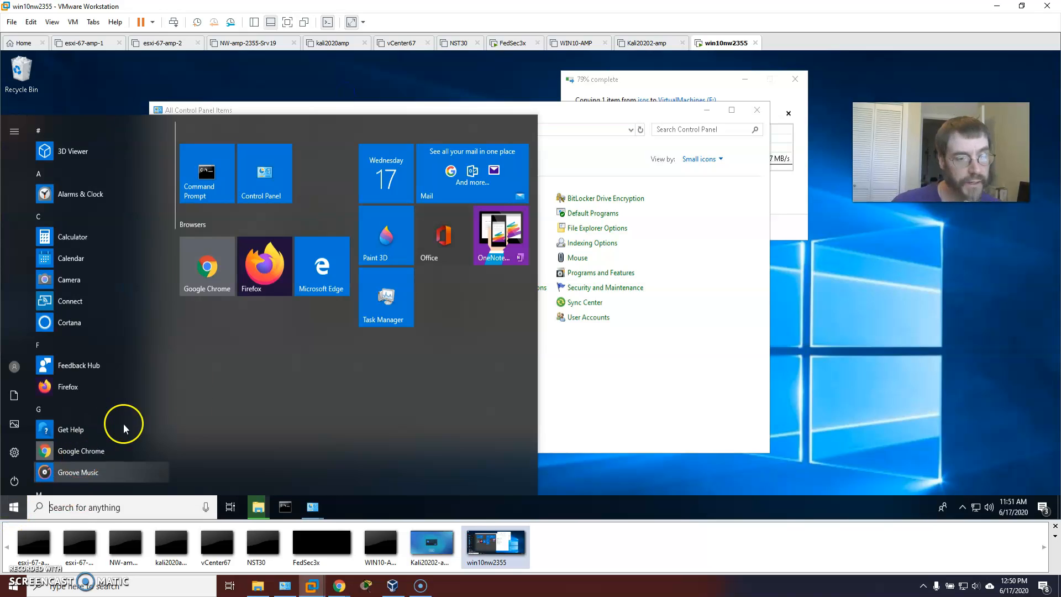
pyautogui.scroll(-15, 114, 360)
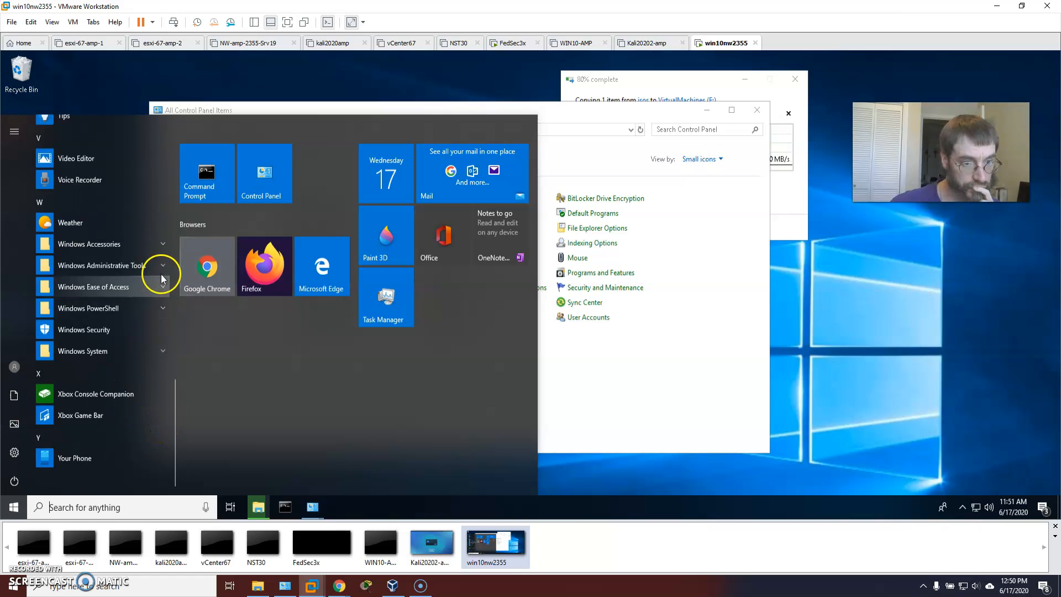
pyautogui.click(162, 266)
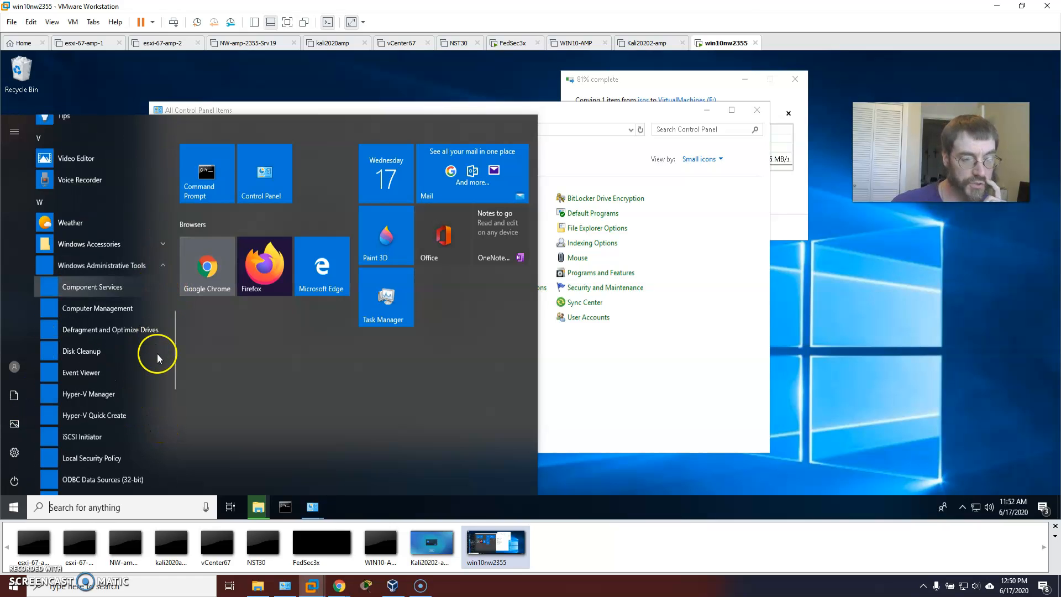
pyautogui.scroll(-1, 119, 354)
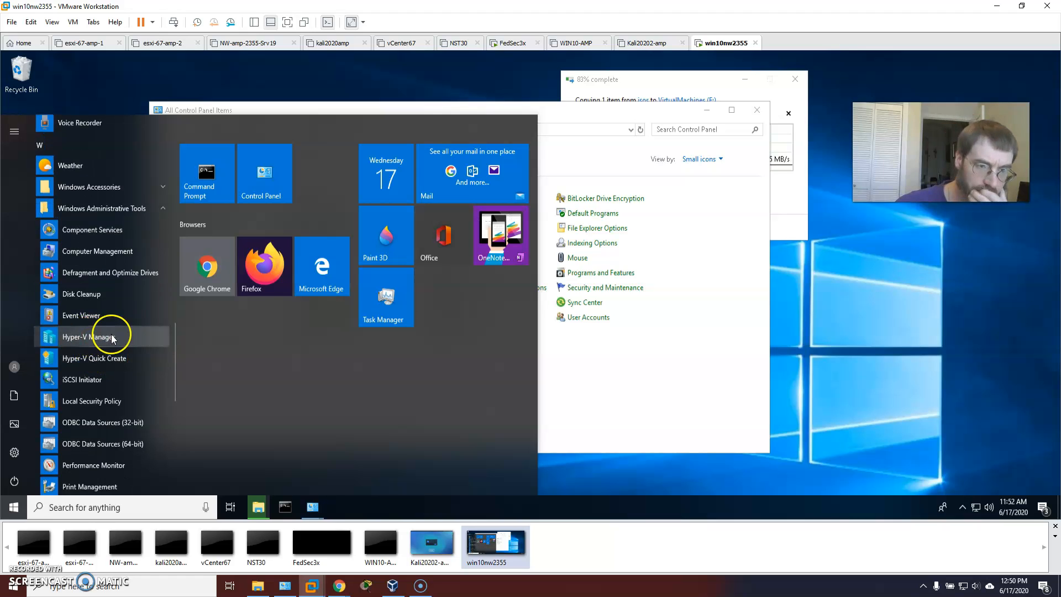
pyautogui.click(97, 340)
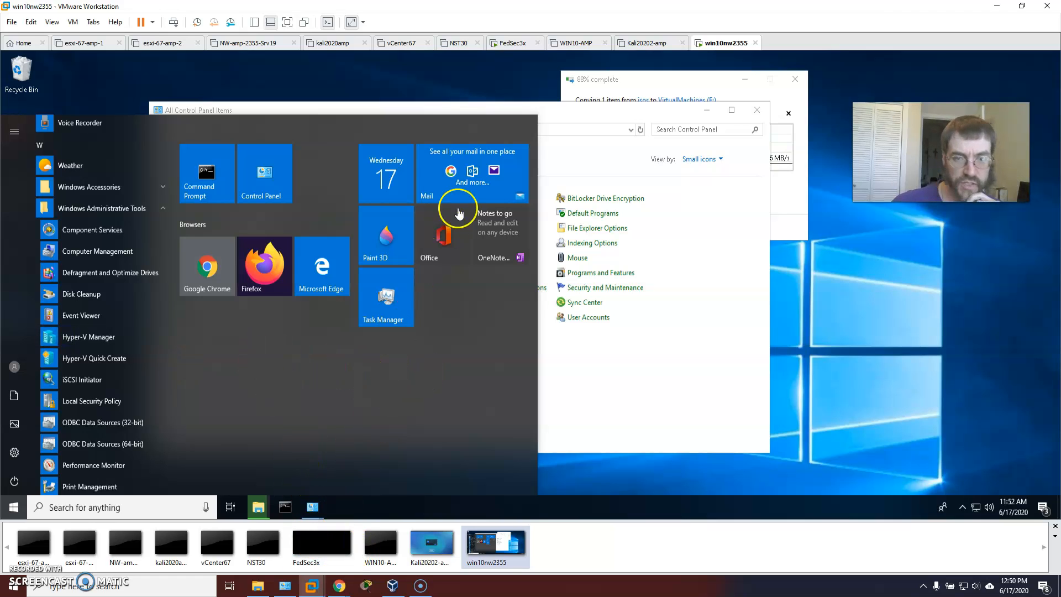
pyautogui.click(611, 119)
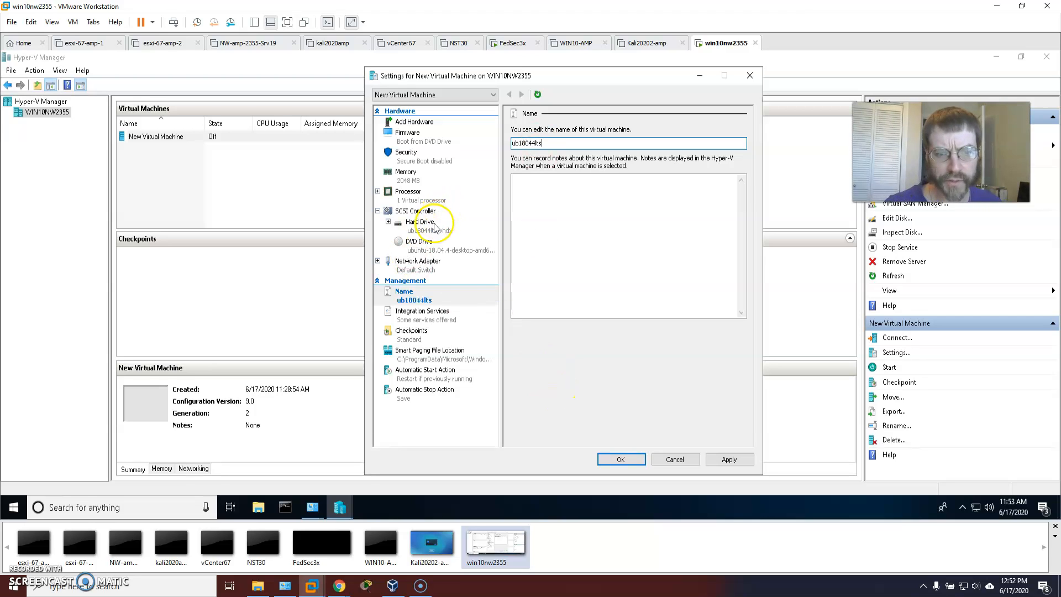
# Step: Point the Hyper-V guest's hard drive to F:\ub18044lts.vhdx on the VirtualMachines drive
pyautogui.click(412, 226)
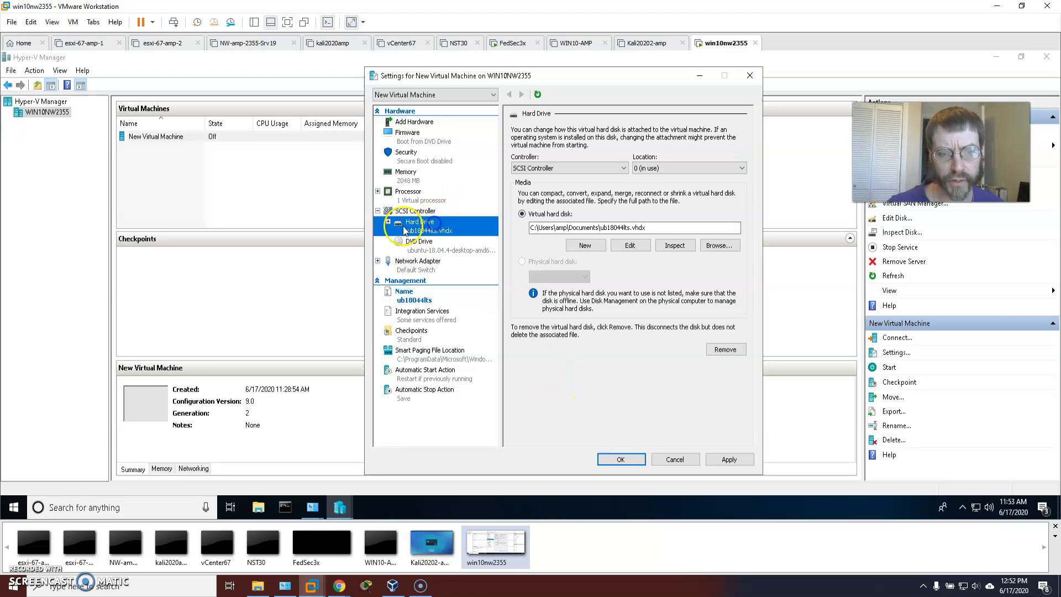
pyautogui.click(719, 246)
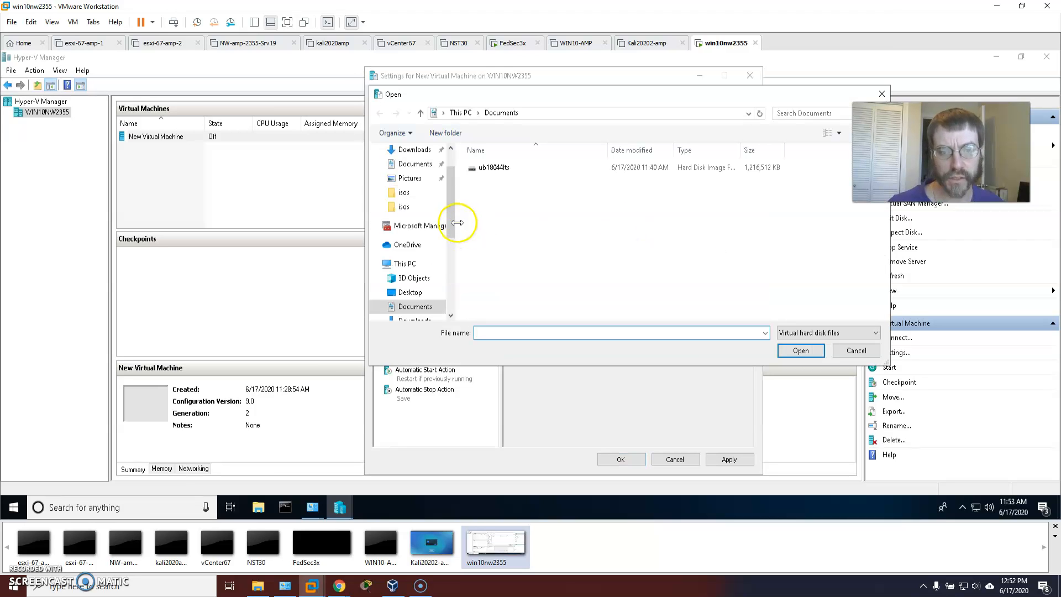
pyautogui.moveTo(451, 213); pyautogui.dragTo(451, 277)
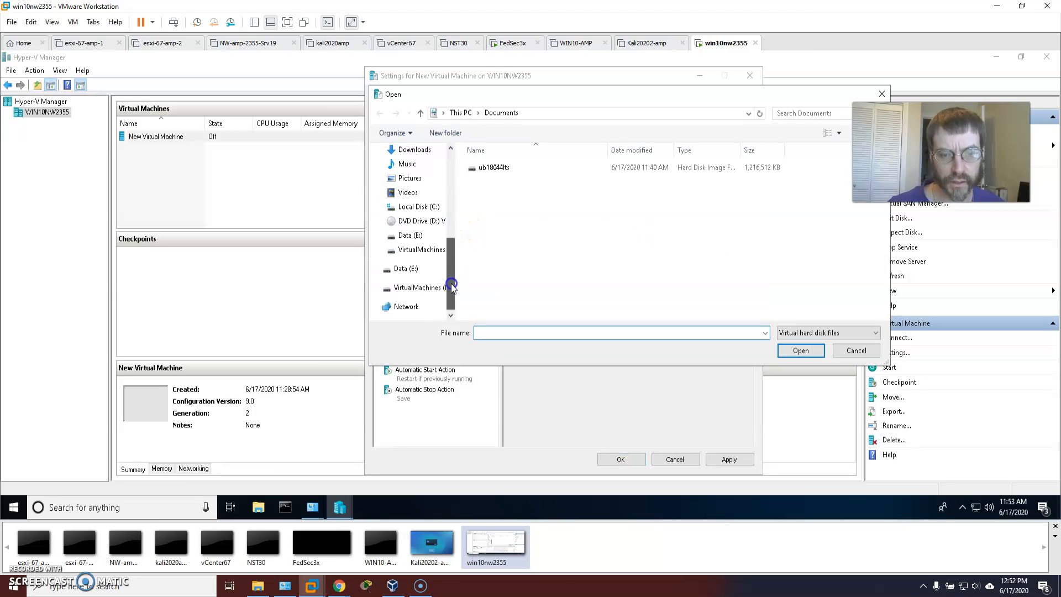
pyautogui.click(418, 249)
pyautogui.click(496, 177)
pyautogui.click(801, 350)
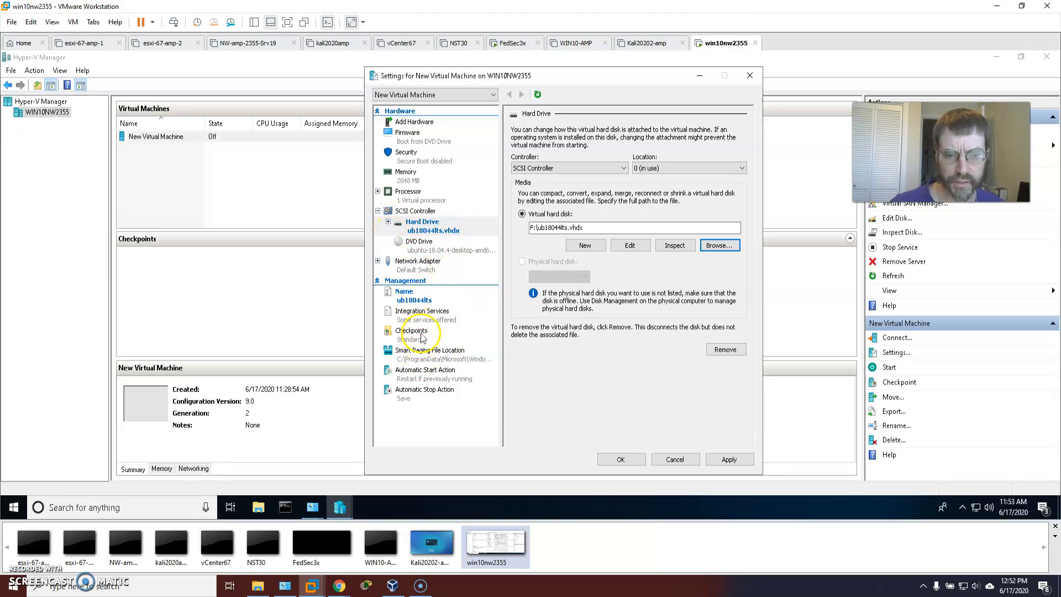
# Step: Set the guest's Smart Paging file location to F:\ on the VirtualMachines drive
pyautogui.click(460, 356)
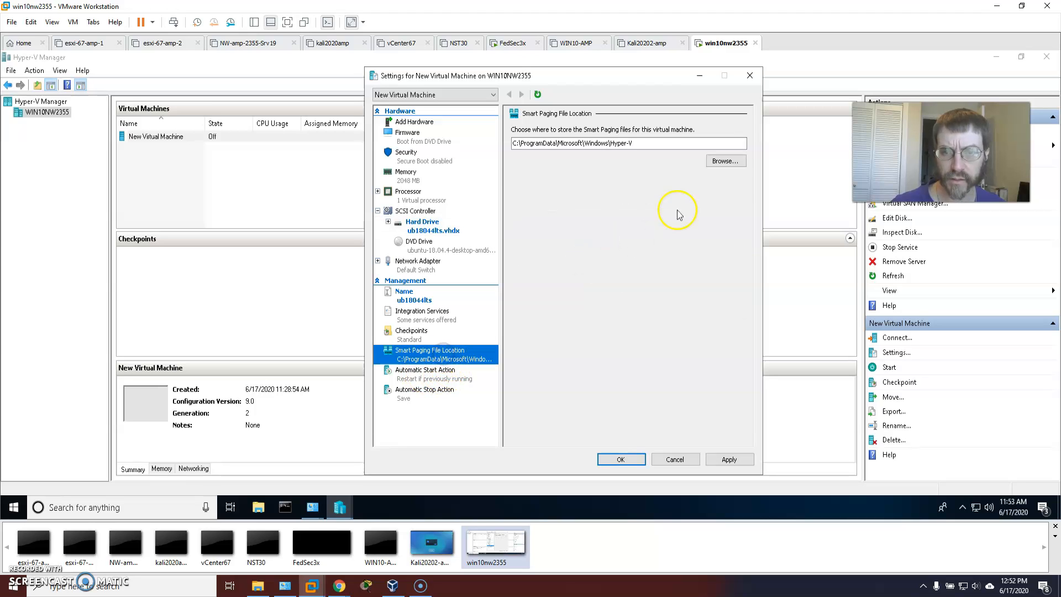
pyautogui.click(722, 166)
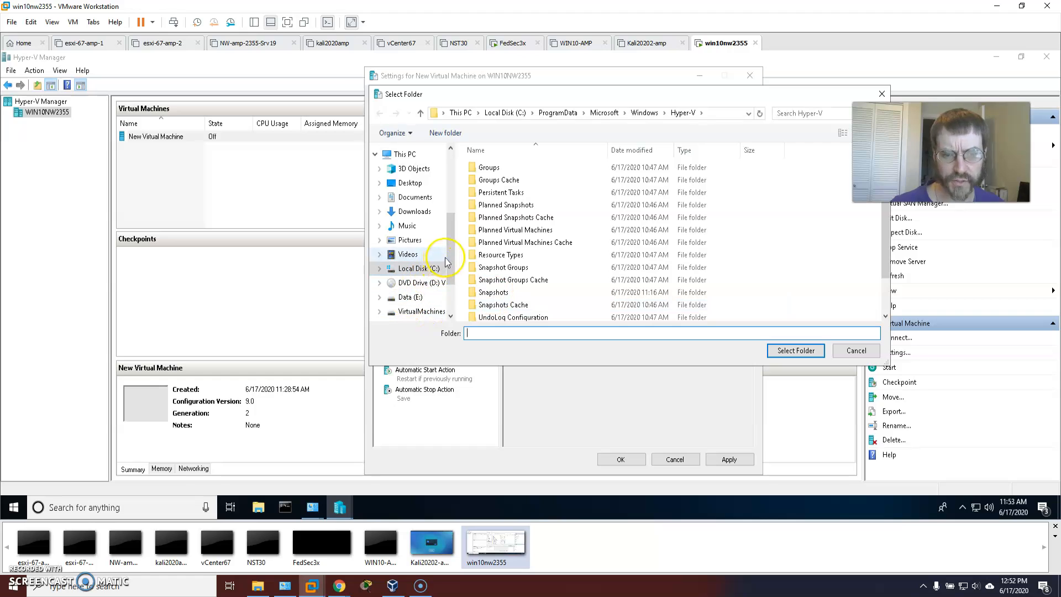
pyautogui.scroll(-2, 442, 258)
pyautogui.click(417, 249)
pyautogui.click(791, 350)
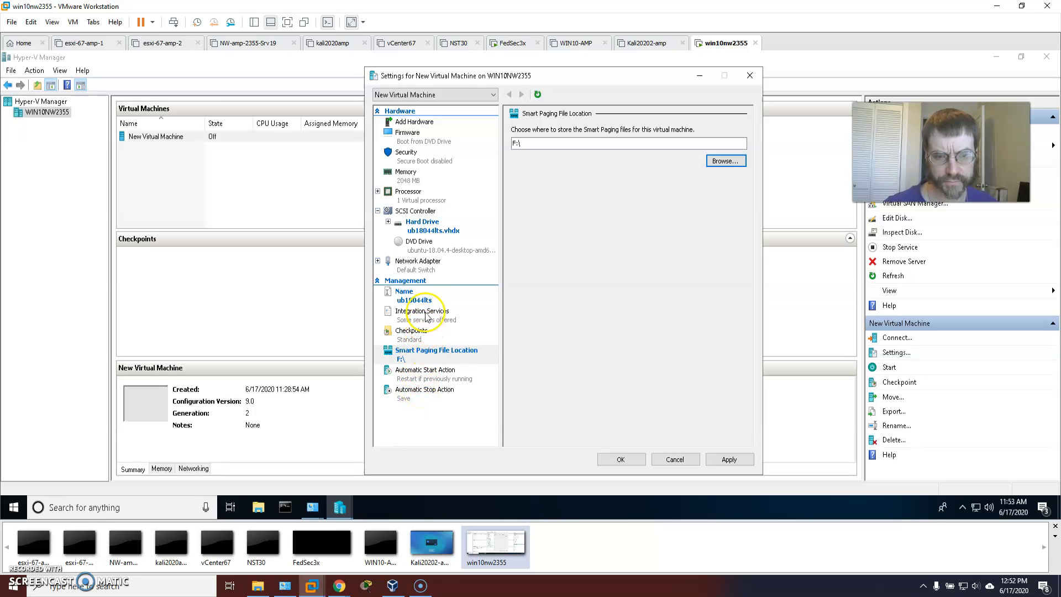
# Step: Set the guest's checkpoint file location to F:\ and apply all of its settings
pyautogui.click(423, 335)
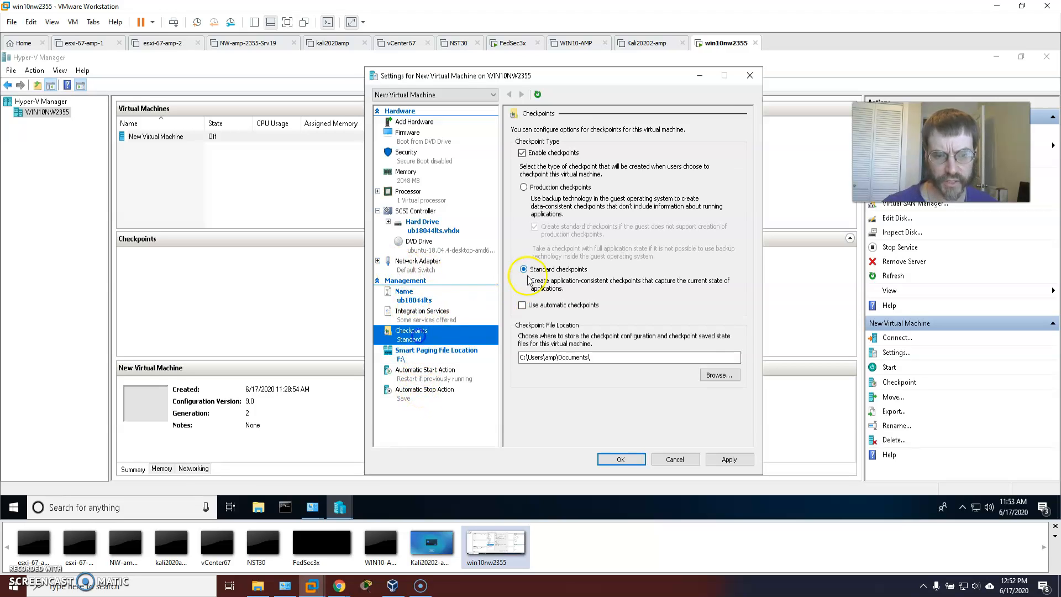
pyautogui.click(720, 375)
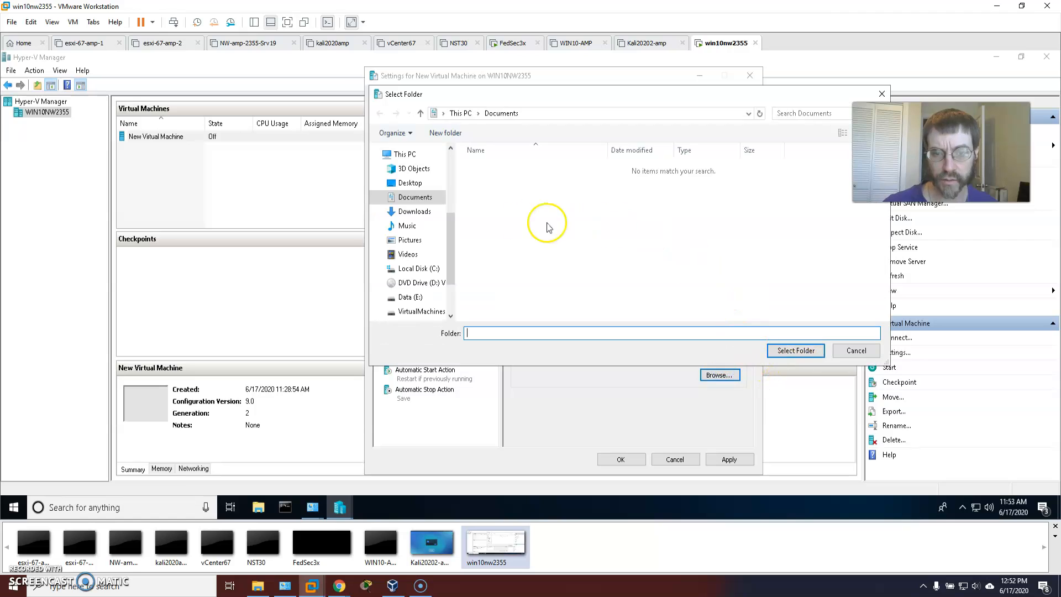
pyautogui.click(423, 312)
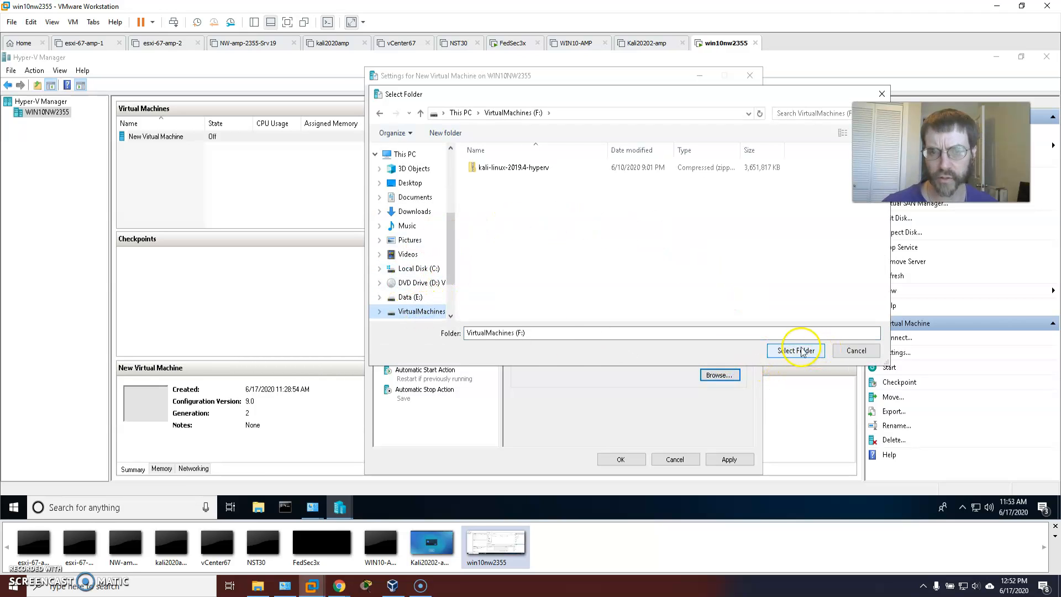
pyautogui.click(809, 351)
pyautogui.click(728, 459)
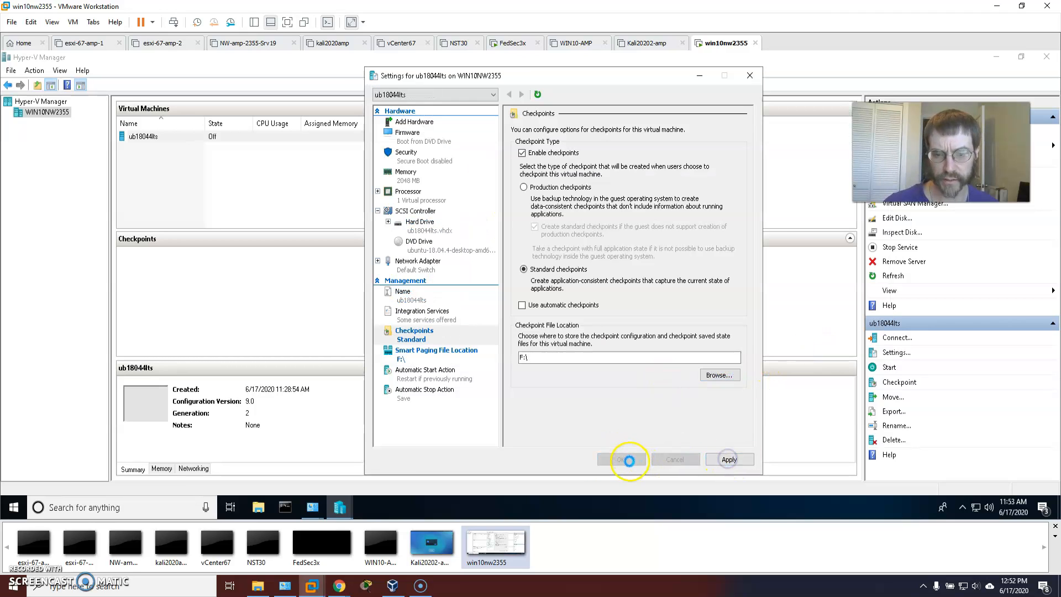
pyautogui.click(621, 461)
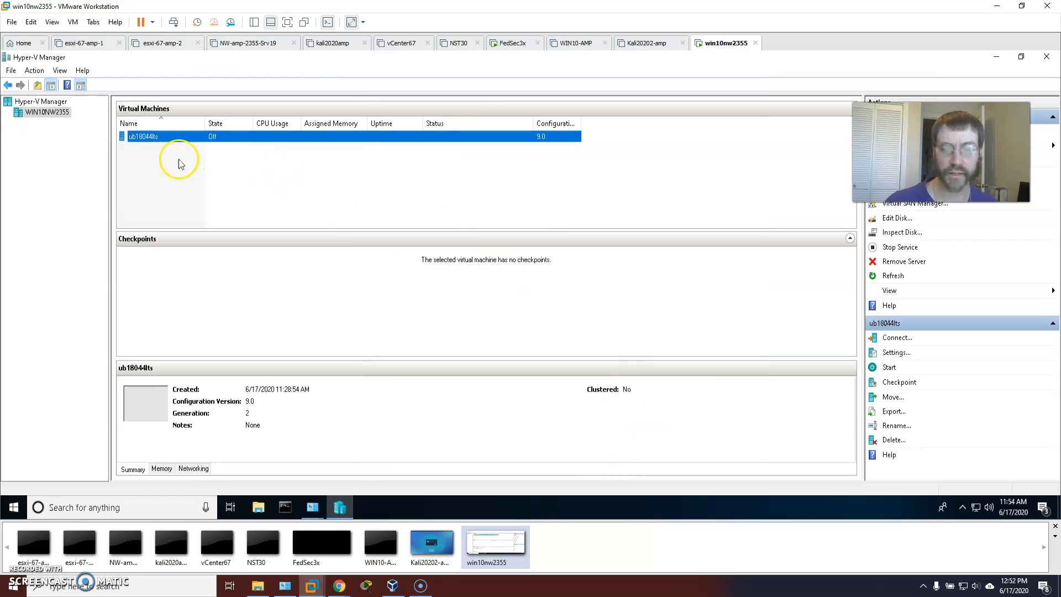
# Step: Connect to and start the ub18044lts guest, choose Install Ubuntu at boot, and continue the installer in English
pyautogui.doubleClick(152, 136)
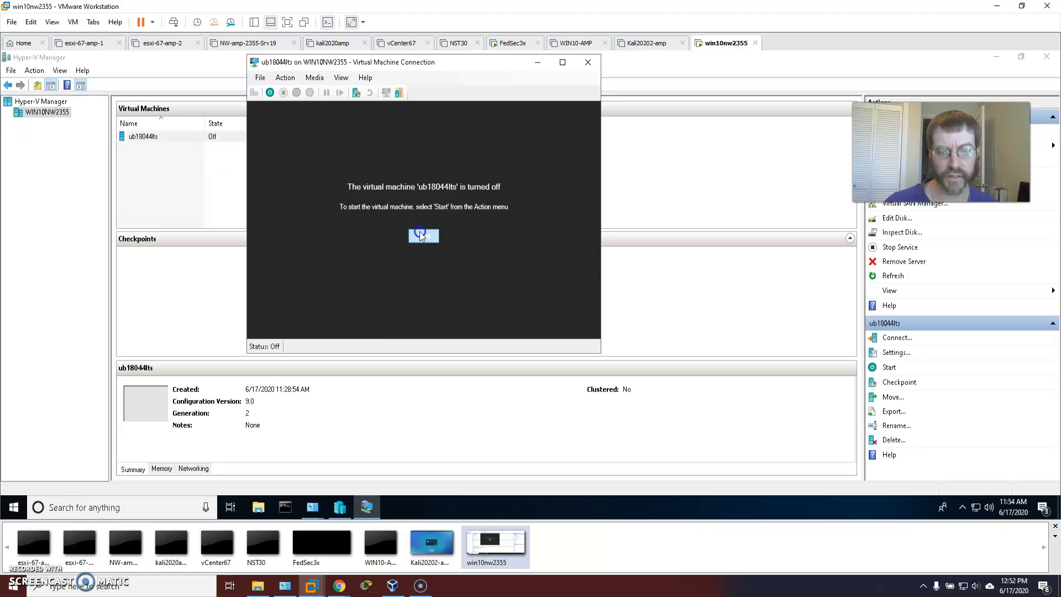
pyautogui.click(421, 235)
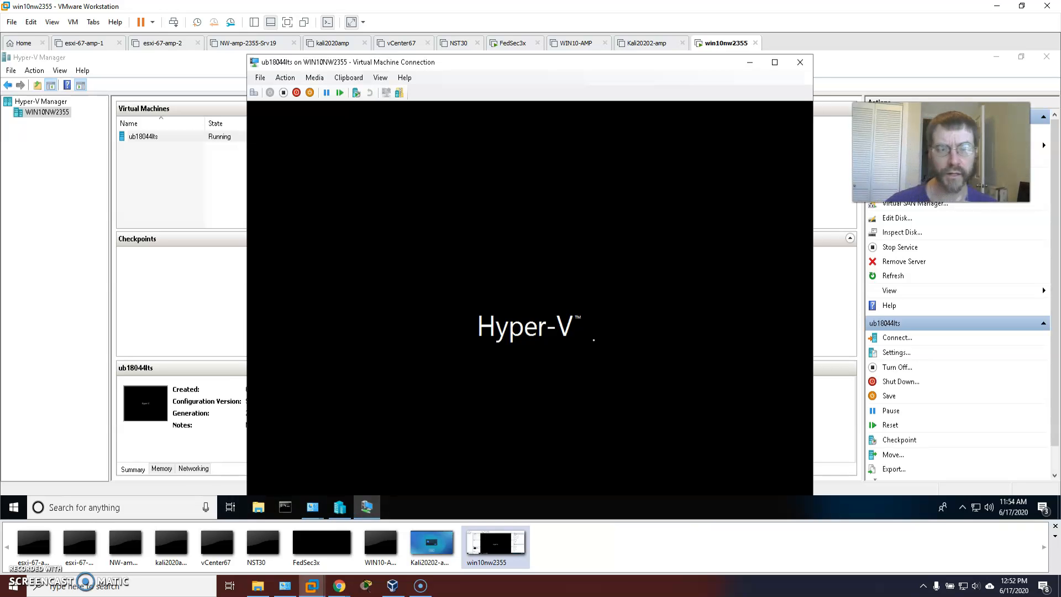
pyautogui.moveTo(535, 65); pyautogui.dragTo(510, 54)
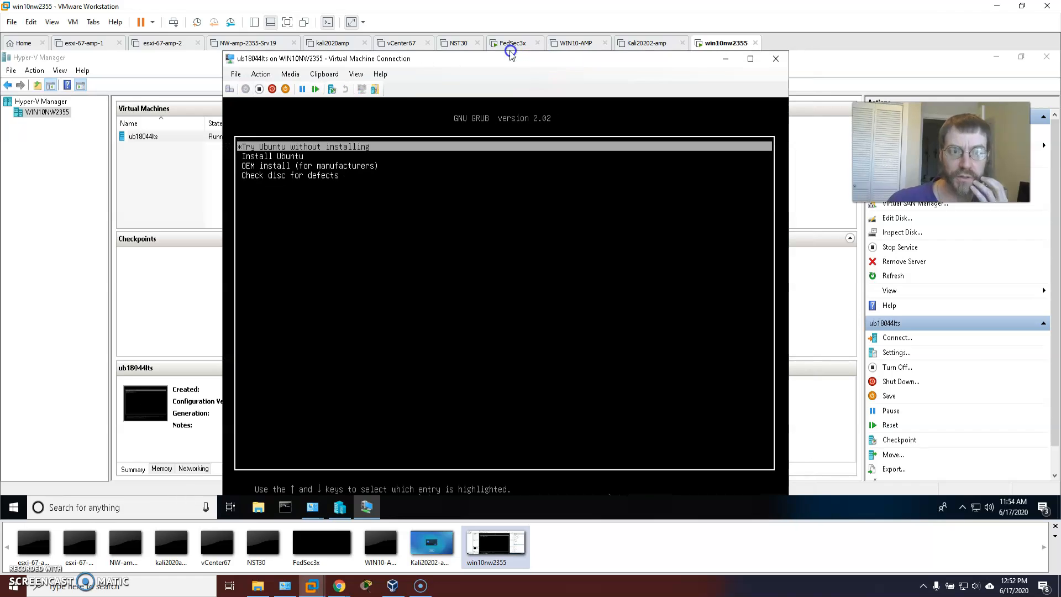
pyautogui.press('Down')
pyautogui.press('Return')
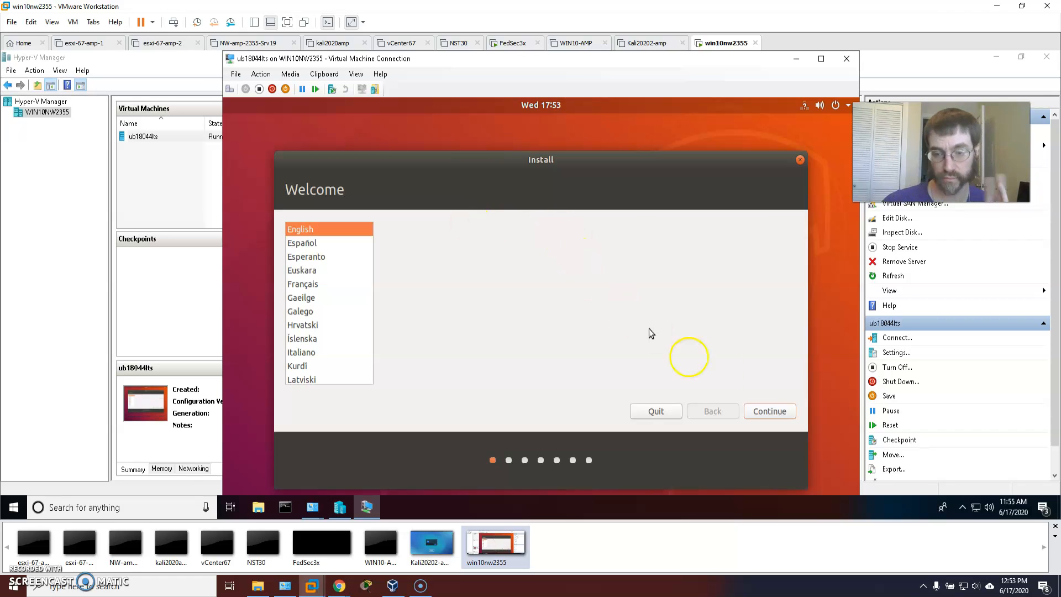
pyautogui.click(768, 420)
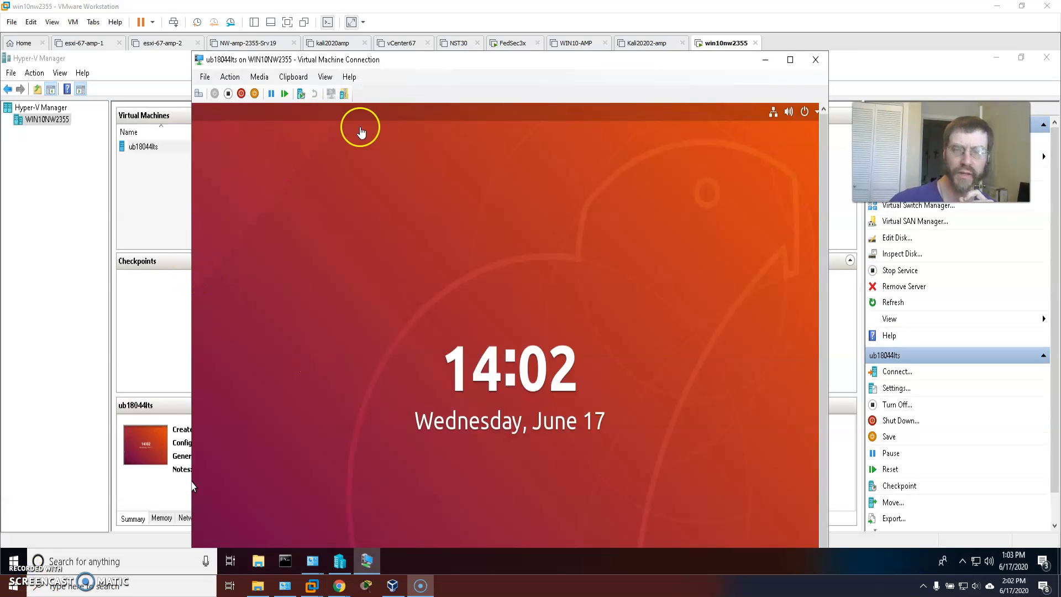
# Step: Sign in to the Ubuntu guest with the listed user account by entering the account password
pyautogui.moveTo(678, 58); pyautogui.dragTo(483, 56)
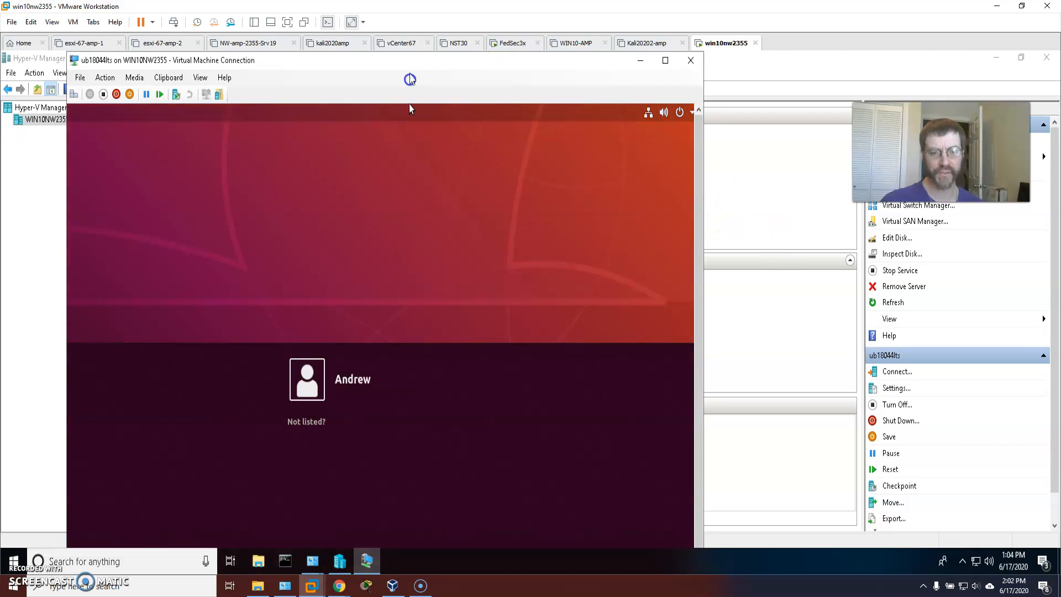
pyautogui.moveTo(407, 367); pyautogui.dragTo(409, 104)
pyautogui.click(368, 361)
pyautogui.write('***********')
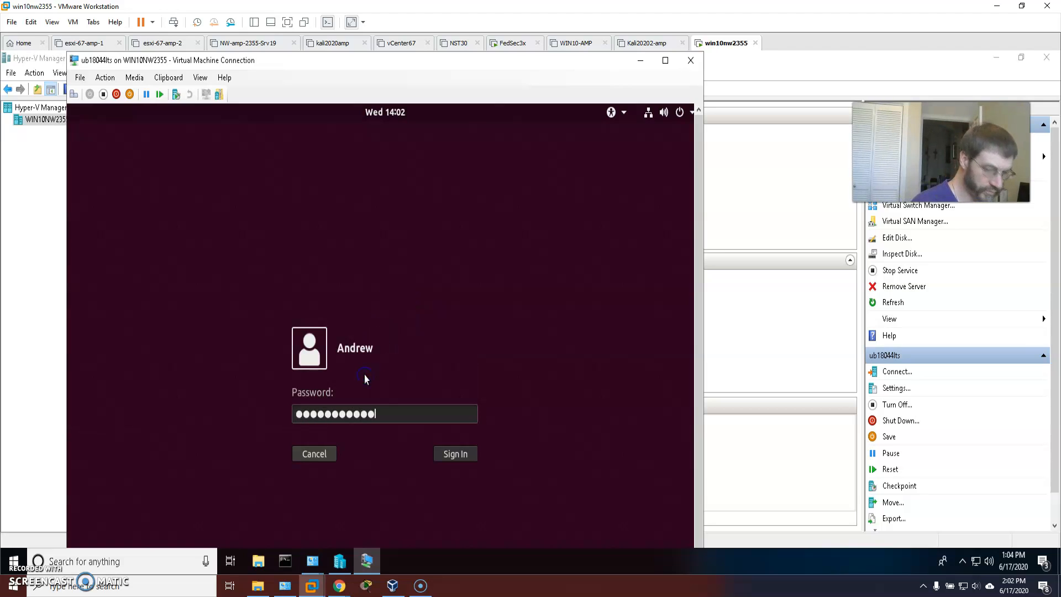
pyautogui.press('Return')
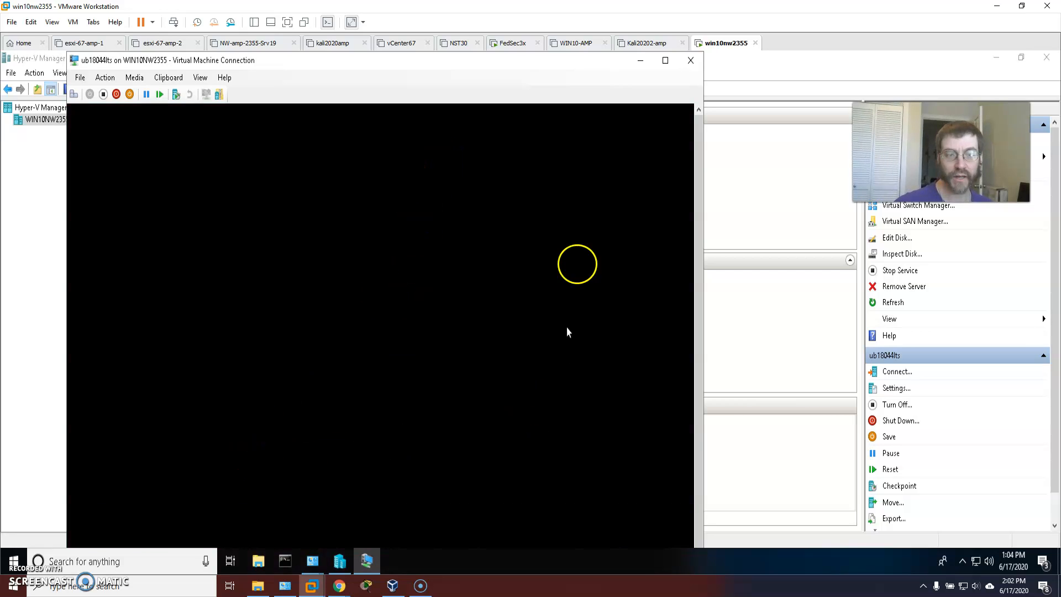
# Step: Complete the Welcome to Ubuntu wizard, skipping Livepatch setup and keeping the option to send system info to Canonical
pyautogui.moveTo(431, 60); pyautogui.dragTo(611, 59)
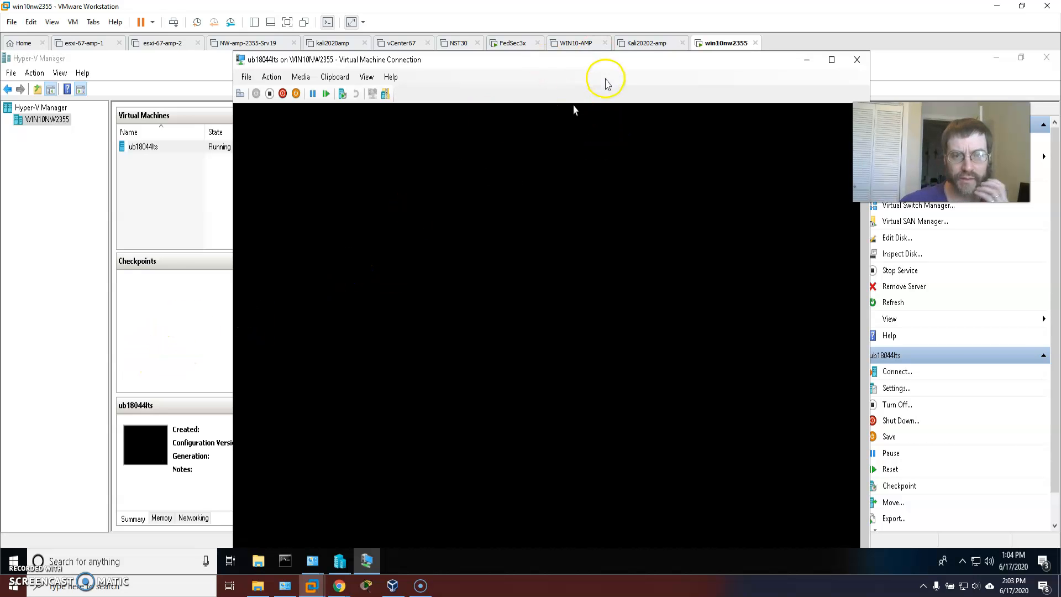
pyautogui.moveTo(591, 62); pyautogui.dragTo(556, 61)
pyautogui.click(772, 171)
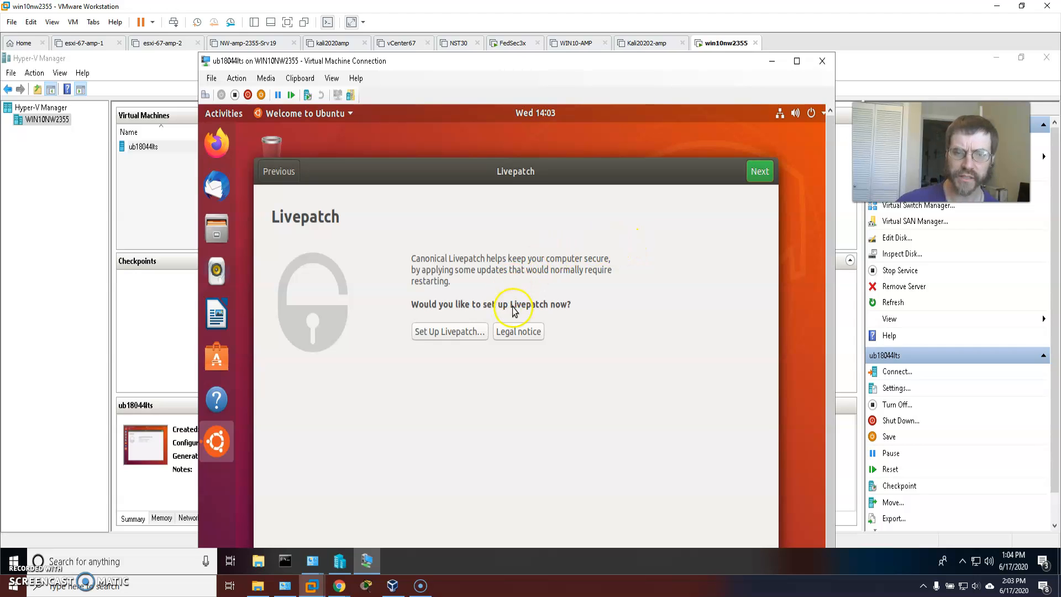
pyautogui.click(760, 178)
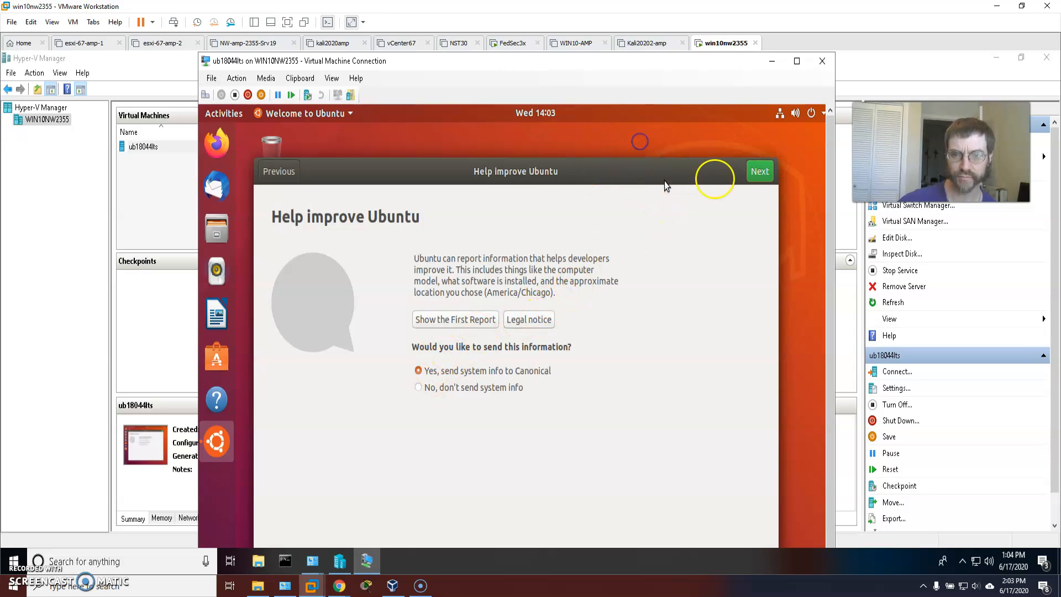
pyautogui.click(747, 173)
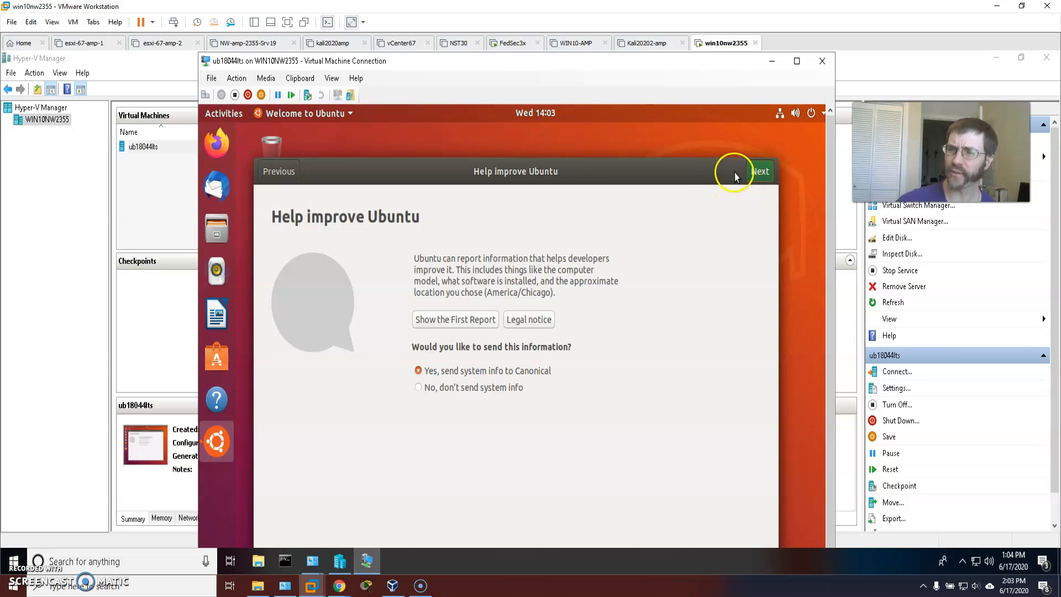
pyautogui.click(757, 172)
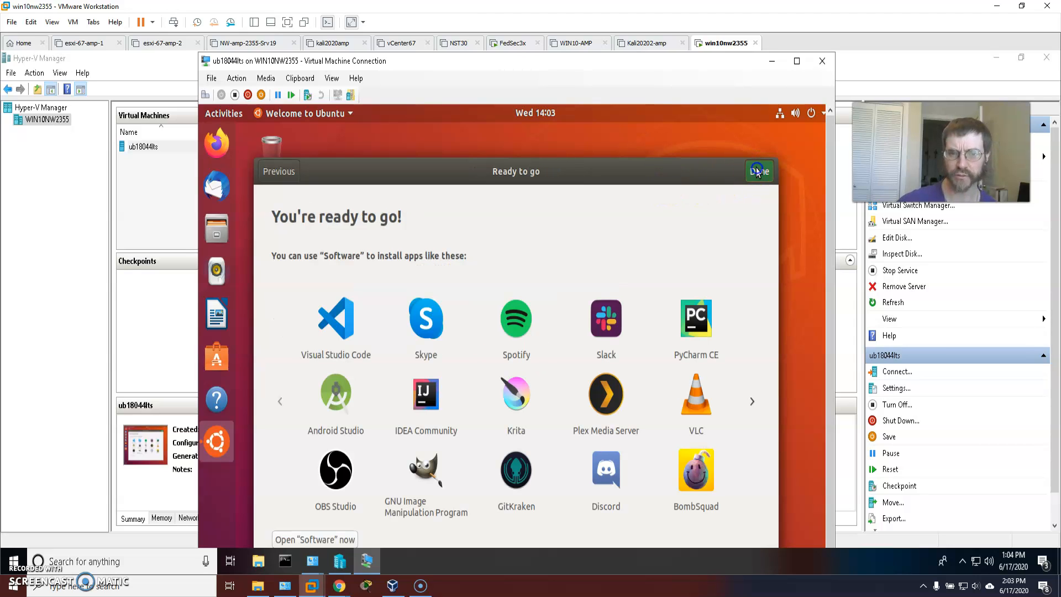
# Step: Check the resolution choices in Ubuntu's display settings, keep 1152 × 864 (4:3), and close Settings
pyautogui.rightClick(654, 192)
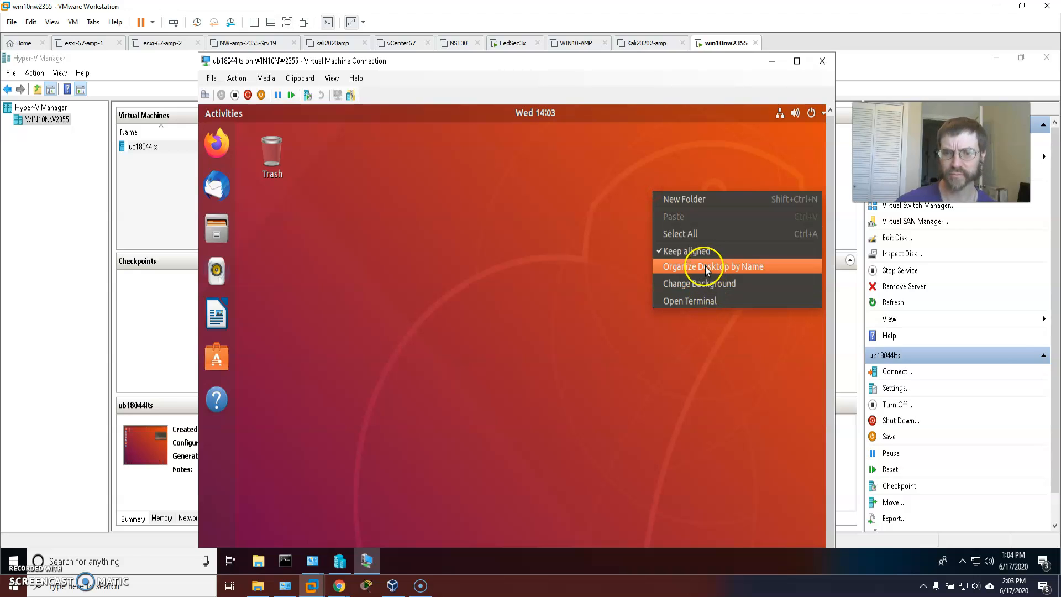
pyautogui.click(541, 221)
pyautogui.rightClick(486, 202)
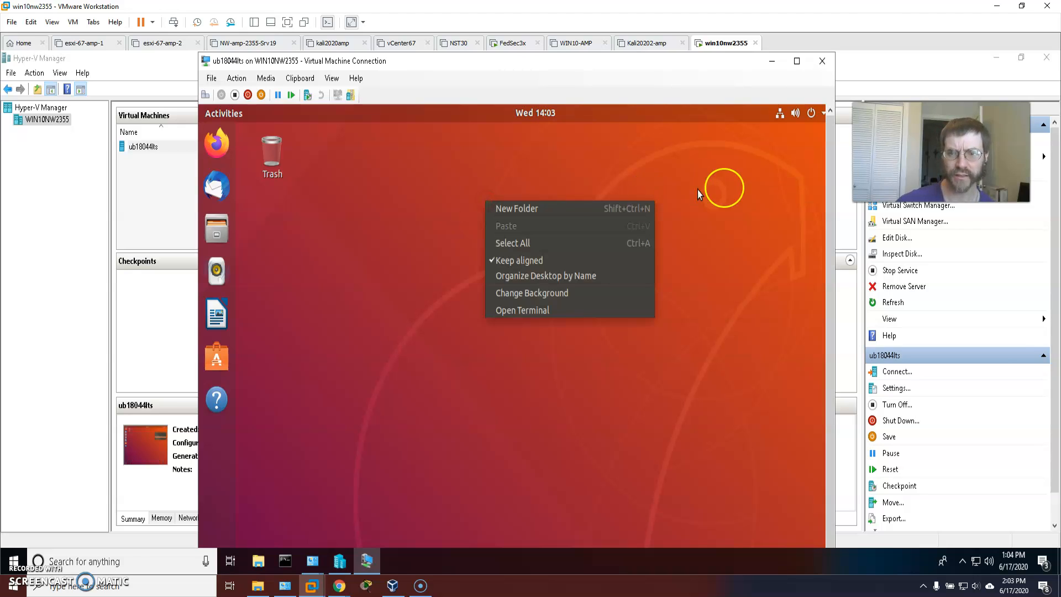
pyautogui.click(825, 113)
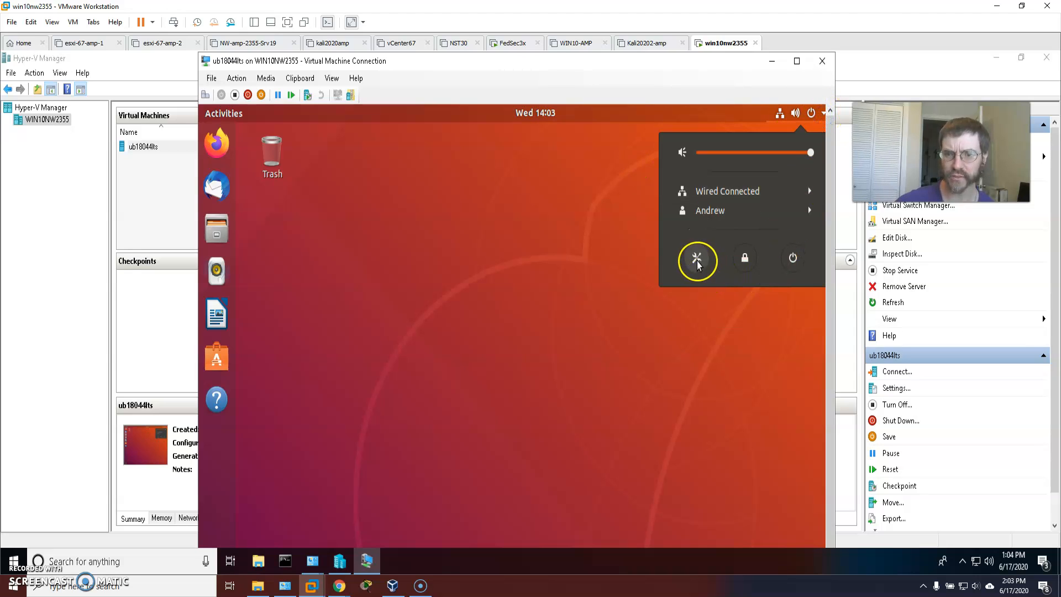
pyautogui.click(696, 260)
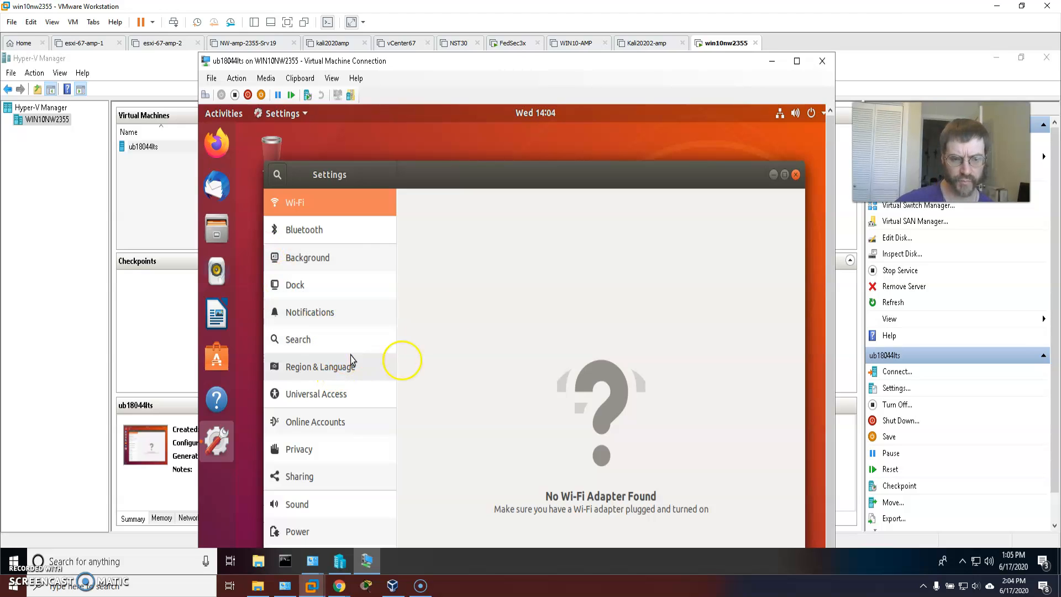
pyautogui.moveTo(466, 177); pyautogui.dragTo(464, 135)
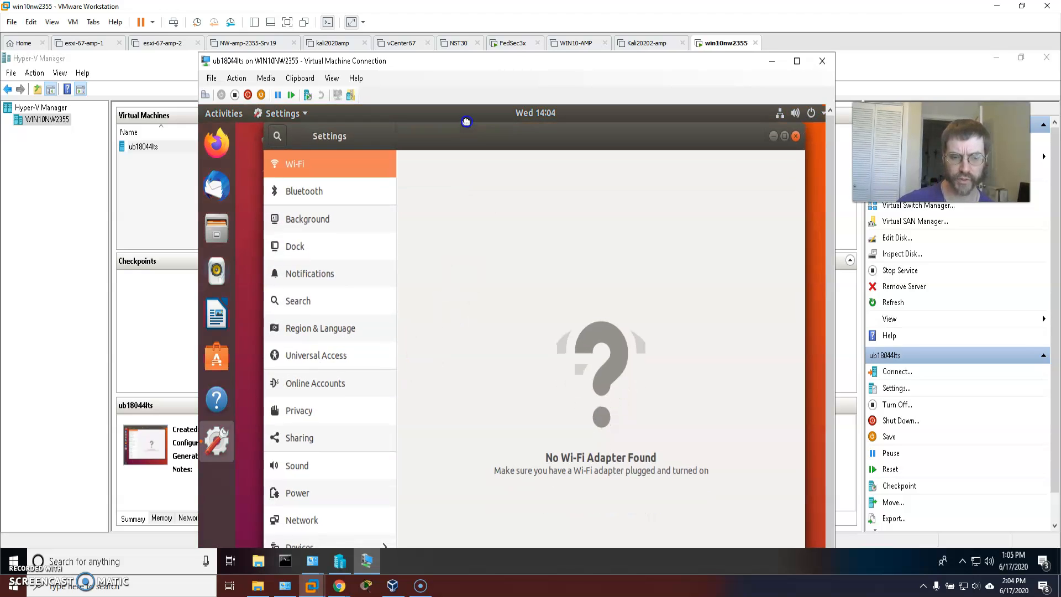
pyautogui.click(344, 540)
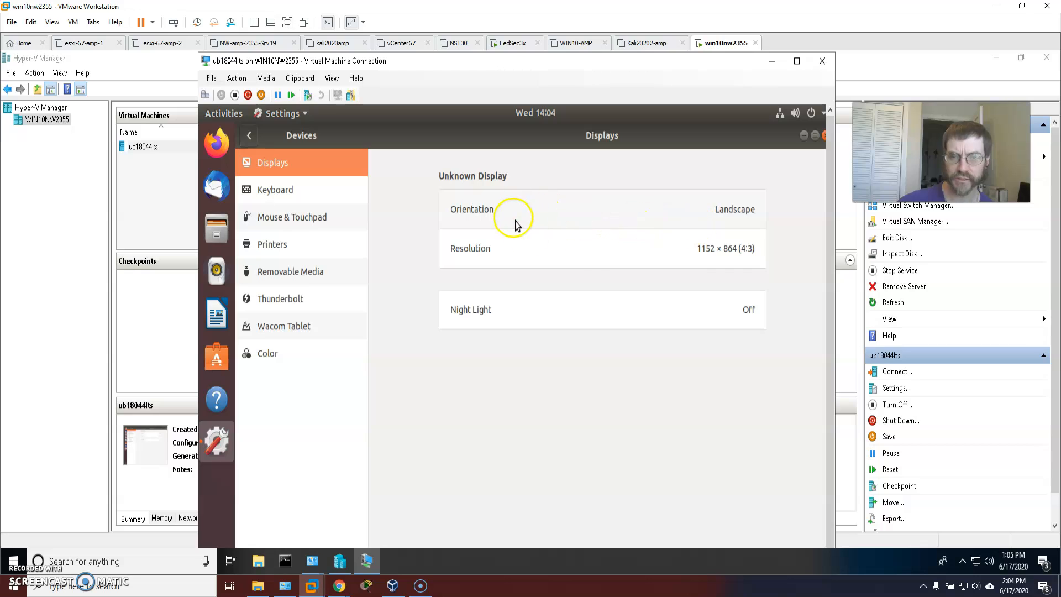
pyautogui.click(740, 256)
pyautogui.click(715, 273)
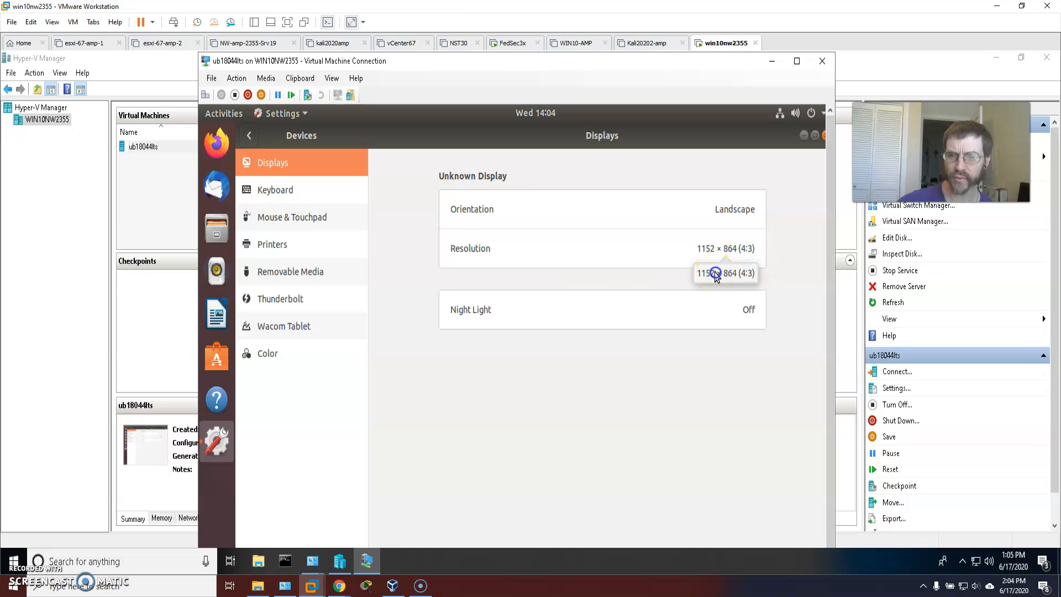
pyautogui.click(247, 139)
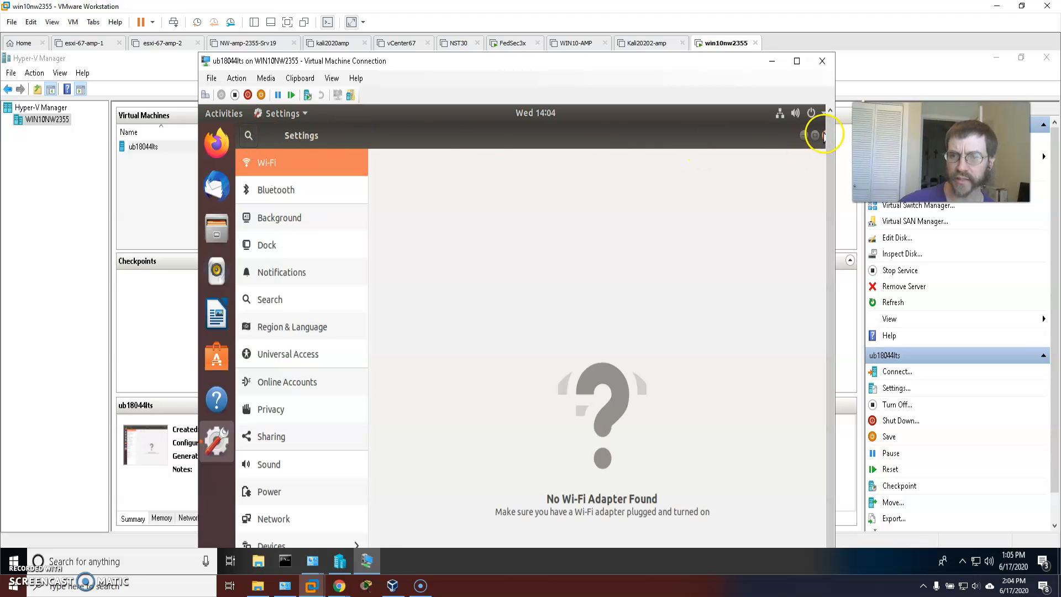
pyautogui.click(823, 136)
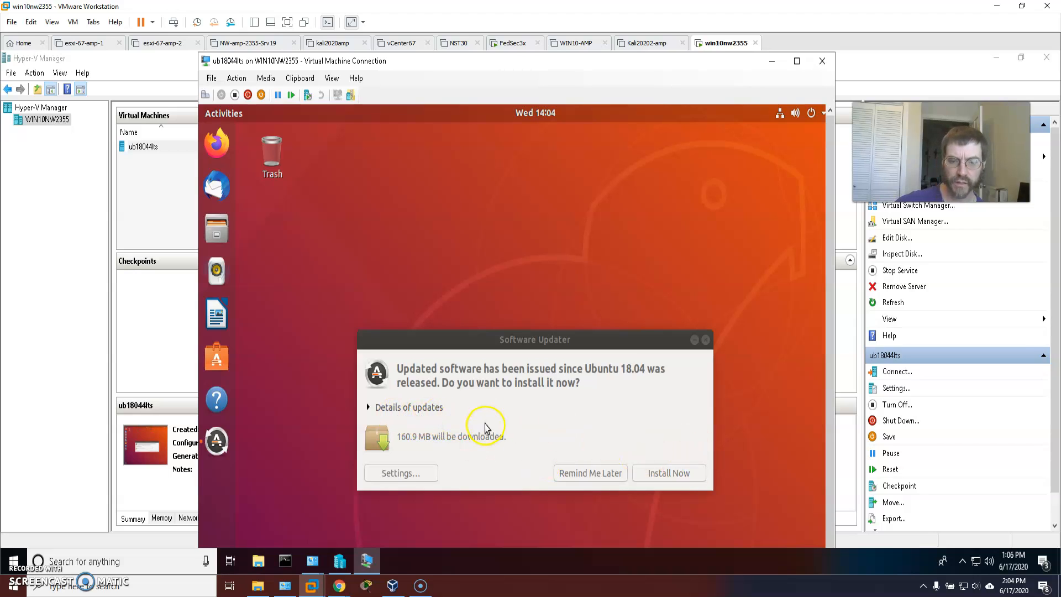
# Step: Postpone the offered software updates and power off the Ubuntu guest
pyautogui.click(618, 474)
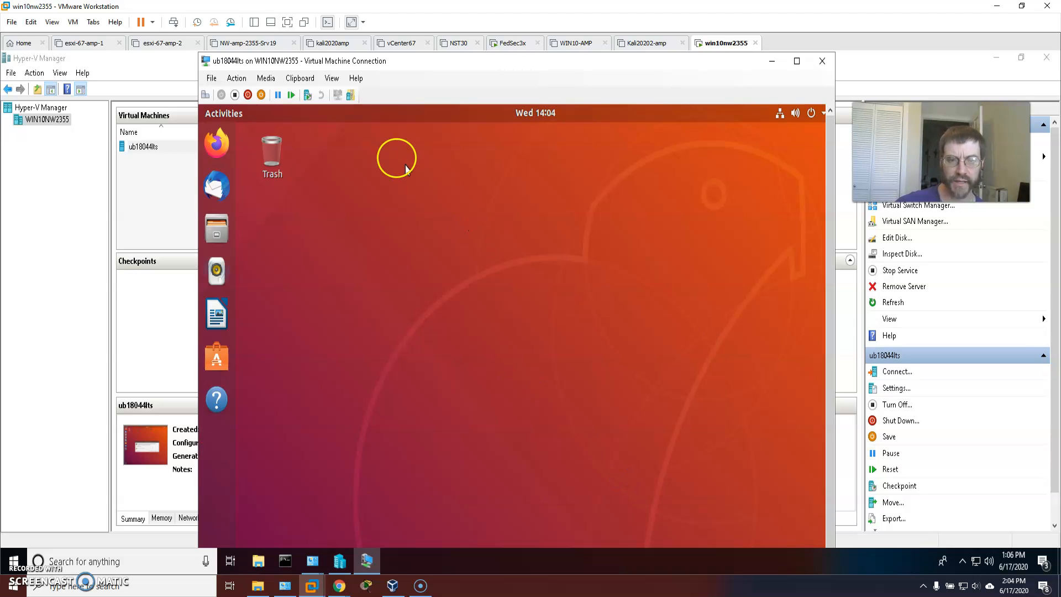
pyautogui.click(812, 113)
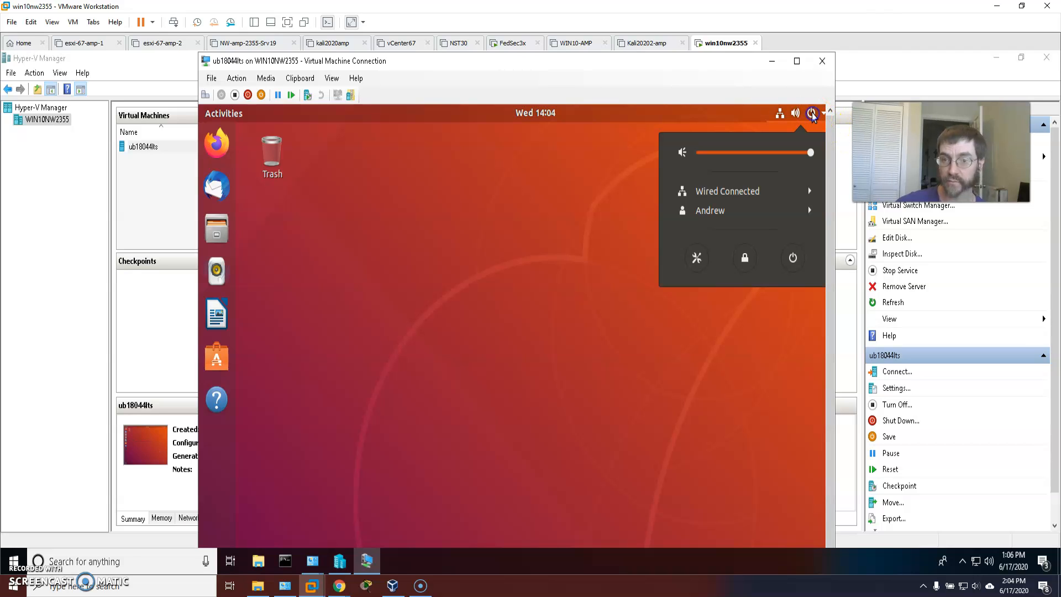
pyautogui.click(794, 257)
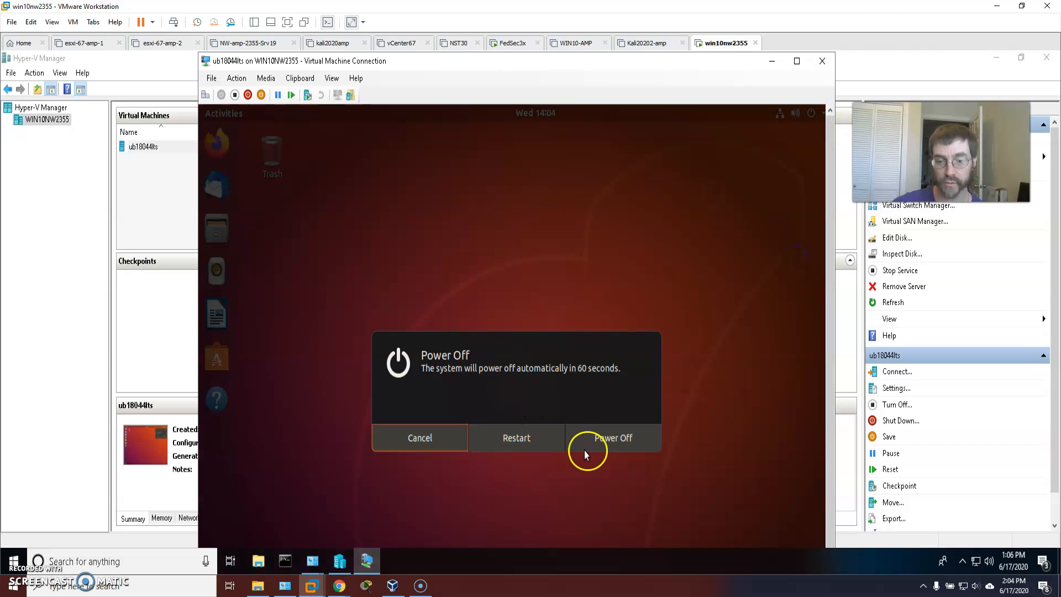
pyautogui.click(600, 440)
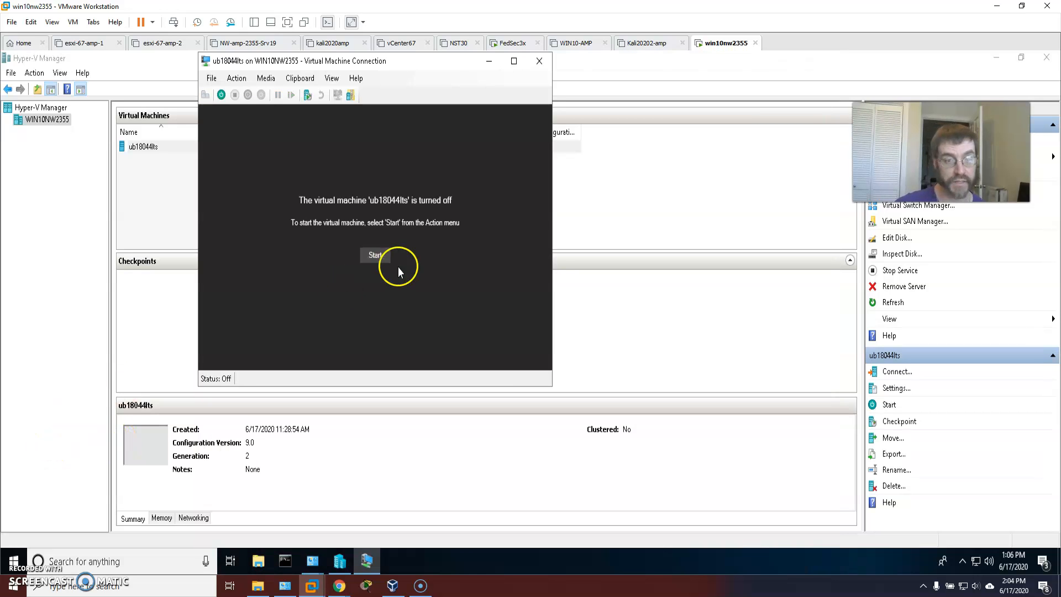
# Step: Take a checkpoint of the powered-off ub18044lts guest and name it itsalive
pyautogui.click(238, 78)
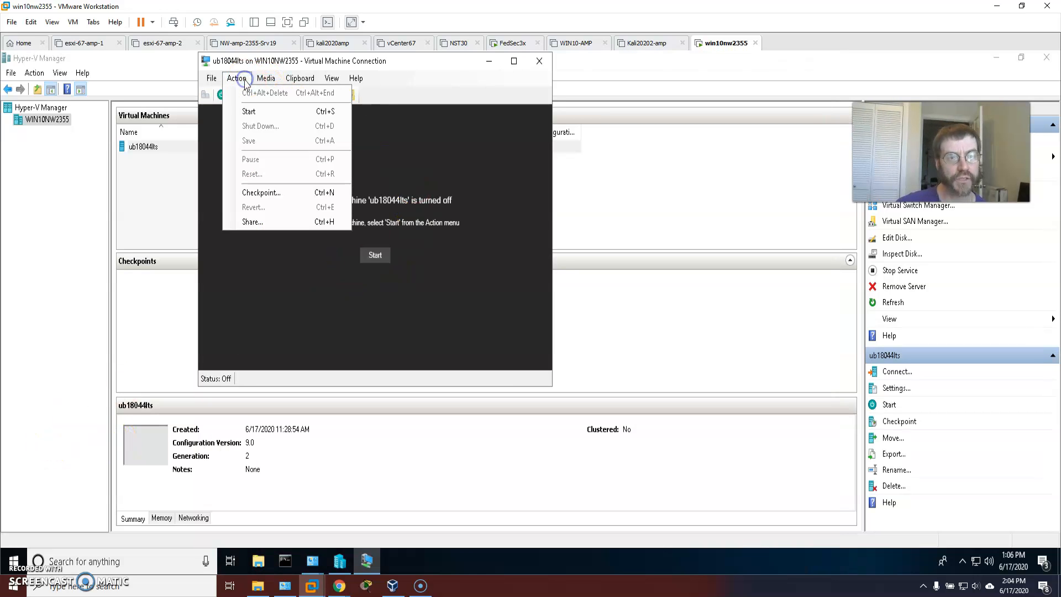
pyautogui.click(263, 193)
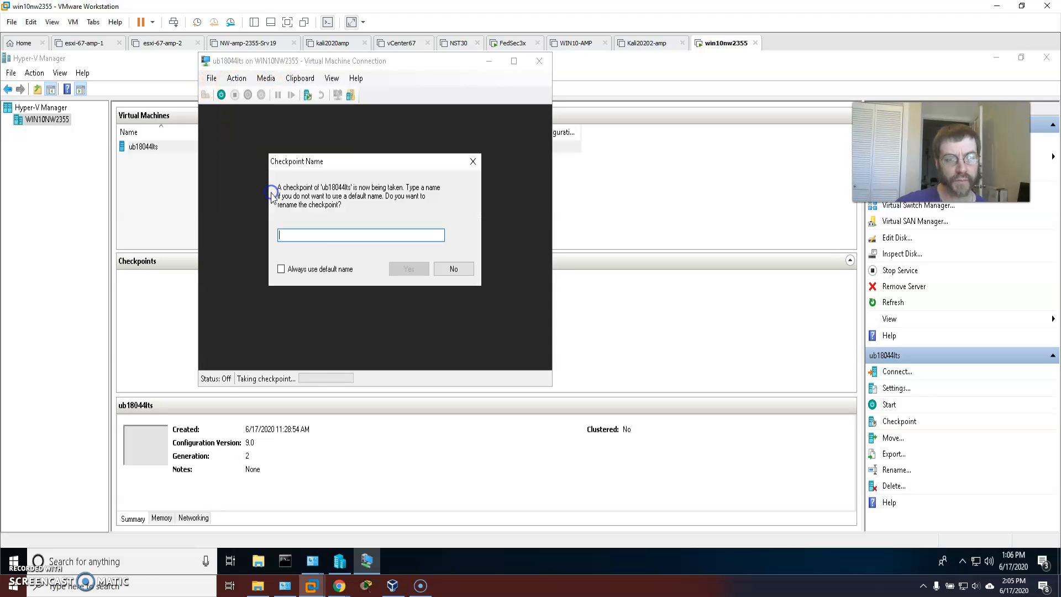
pyautogui.click(337, 234)
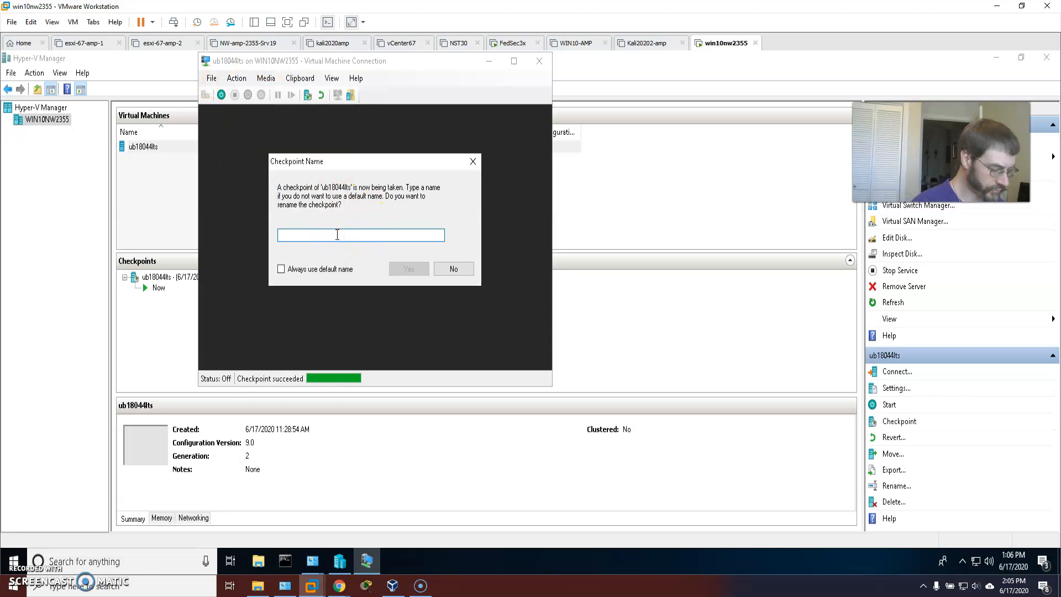
pyautogui.write('itsalive')
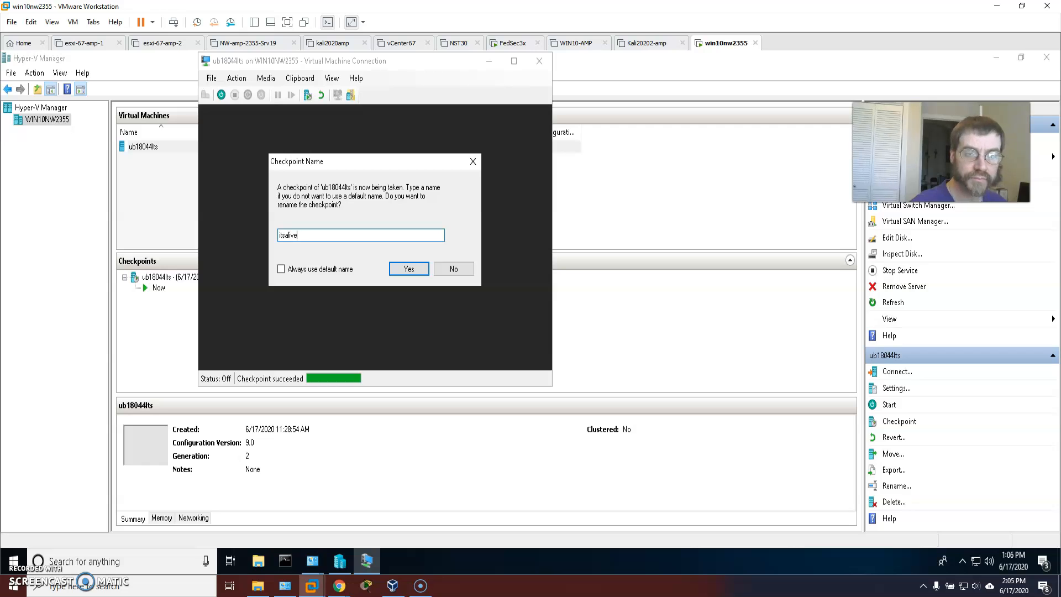
pyautogui.click(408, 269)
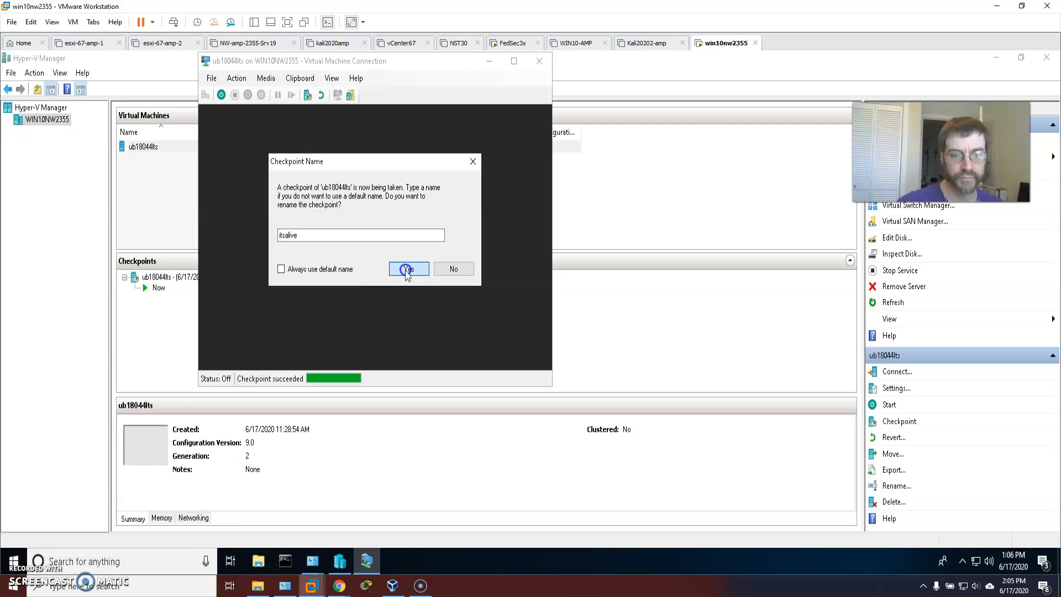